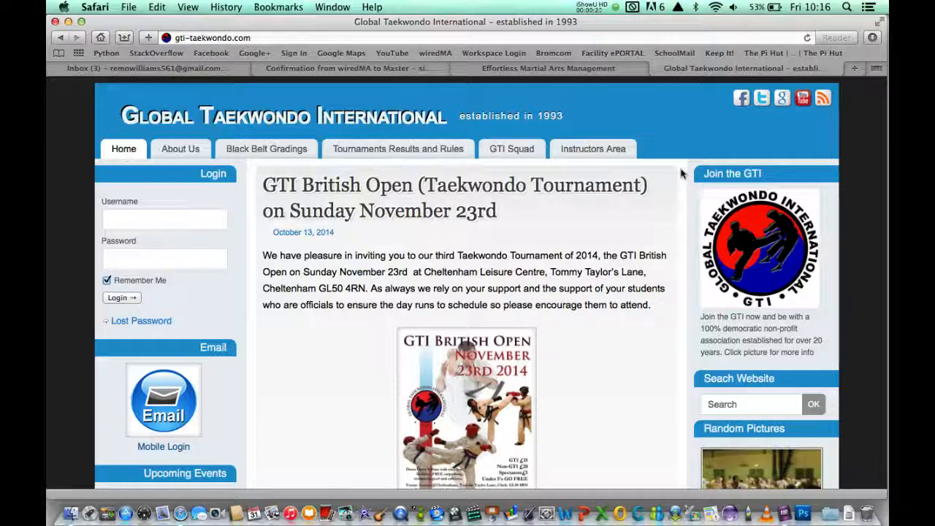
Switch to the Gmail tab showing the wiredMA confirmation email.
{"action": "left_click", "coordinate": [343, 68]}
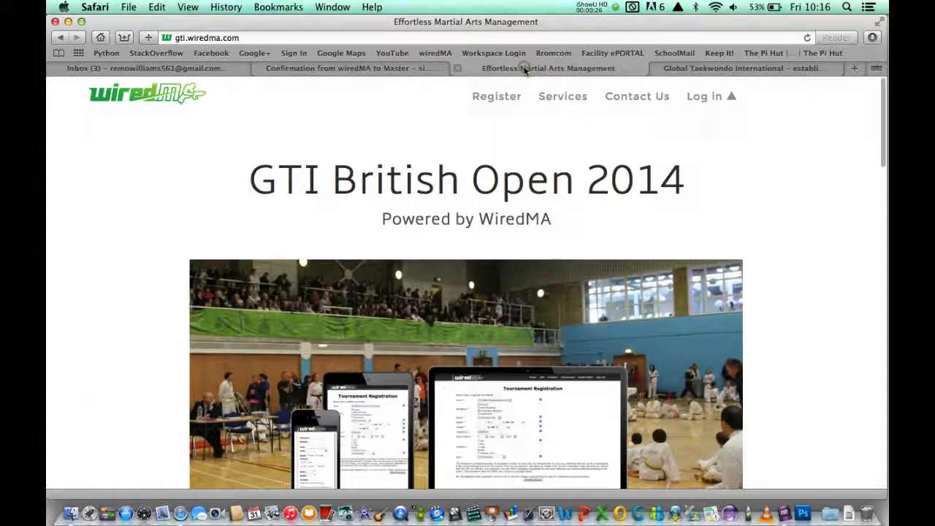
Switch to the 'Effortless Martial Arts Management' tab at gti.wiredma.com.
{"action": "left_click", "coordinate": [523, 68]}
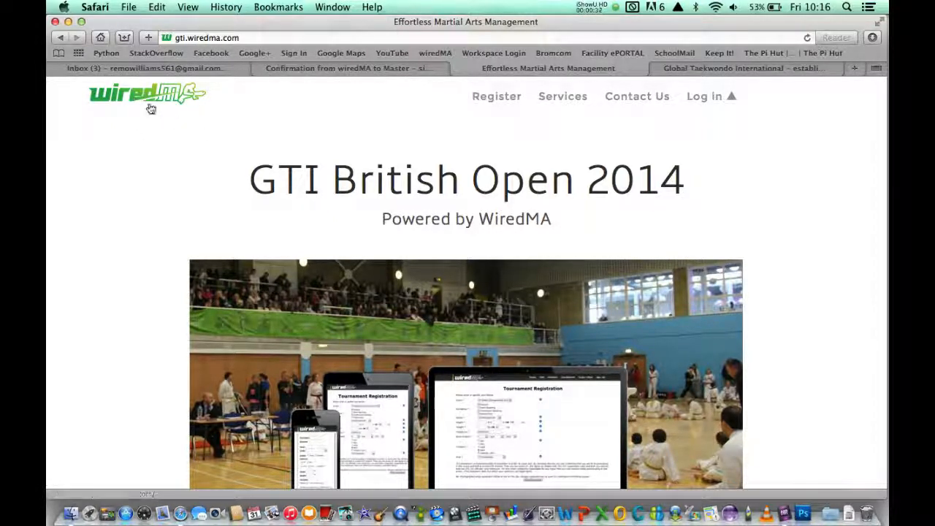
From the wiredMA home page, open the Register form via the Log in menu.
{"action": "left_click", "coordinate": [134, 100]}
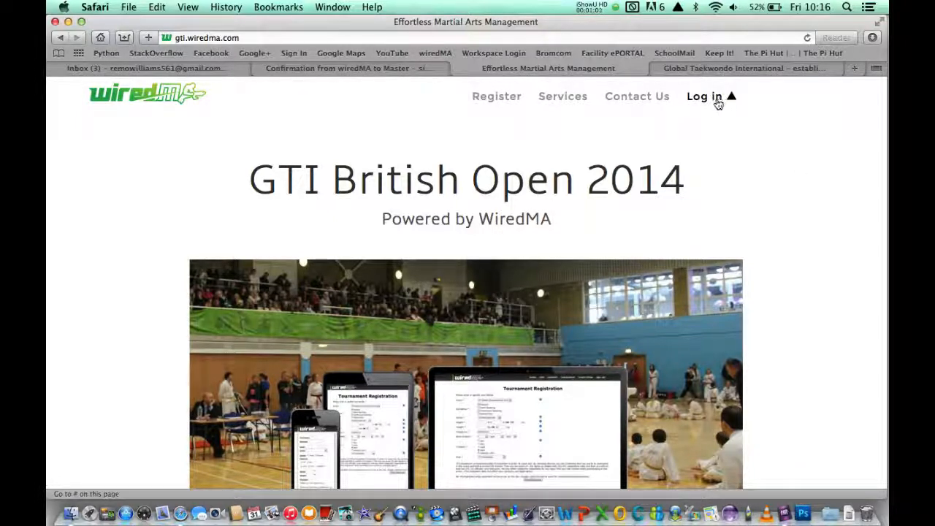
{"action": "left_click", "coordinate": [732, 98]}
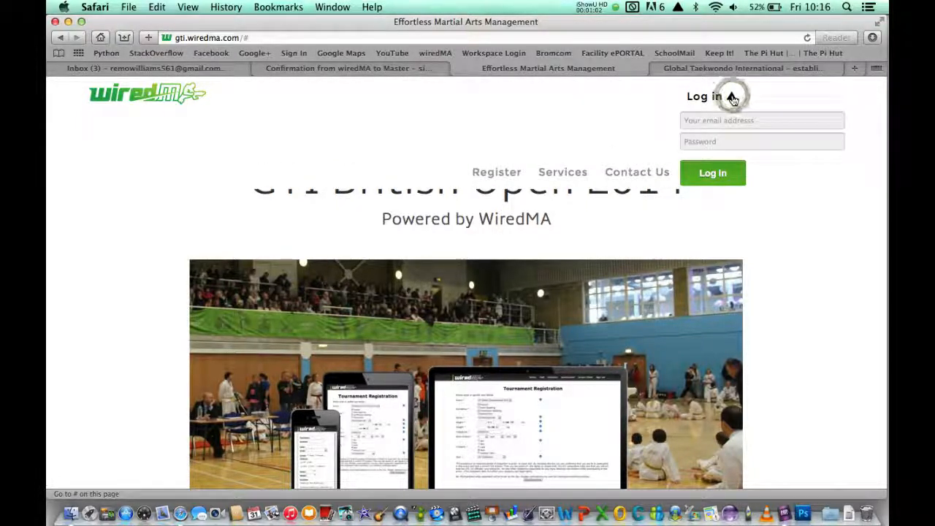
{"action": "left_click", "coordinate": [495, 173]}
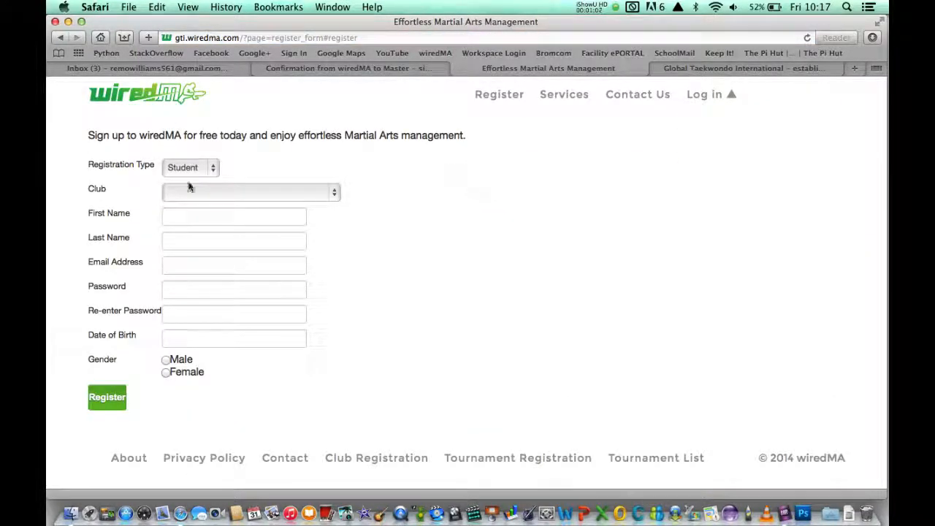
Set Registration Type to Parent and Club to House of Sinanju.
{"action": "left_click", "coordinate": [211, 175]}
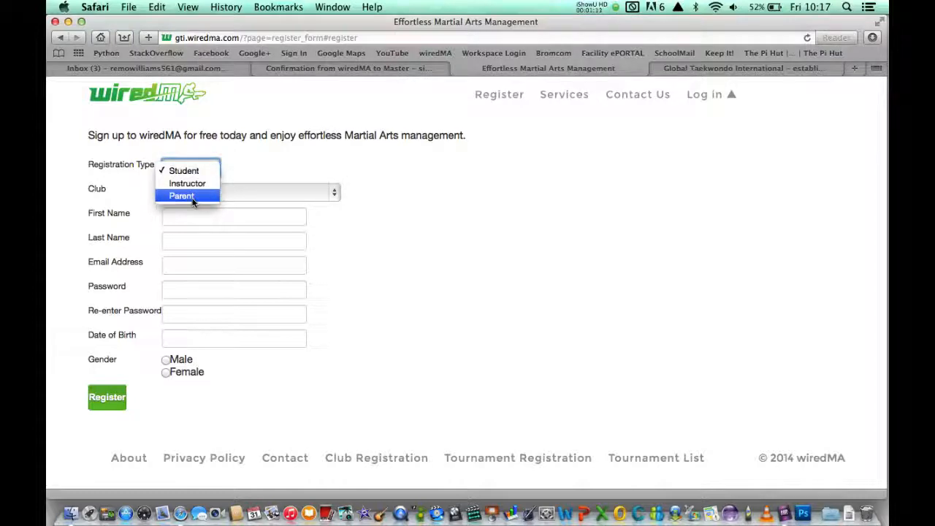
{"action": "left_click", "coordinate": [193, 196]}
{"action": "left_click", "coordinate": [459, 232]}
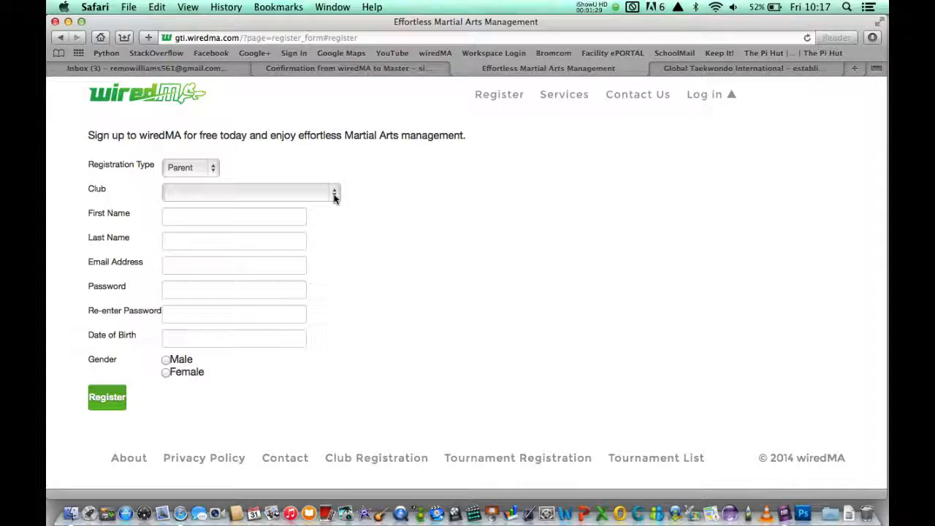
{"action": "left_click", "coordinate": [334, 196]}
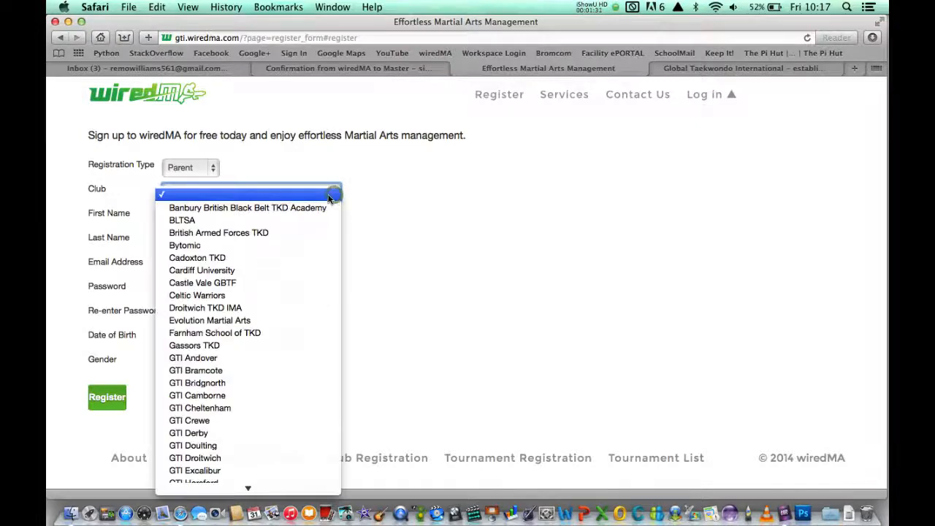
{"action": "scroll", "coordinate": [172, 360], "scroll_direction": "down", "scroll_amount": 3}
{"action": "scroll", "coordinate": [171, 362], "scroll_direction": "down", "scroll_amount": 10}
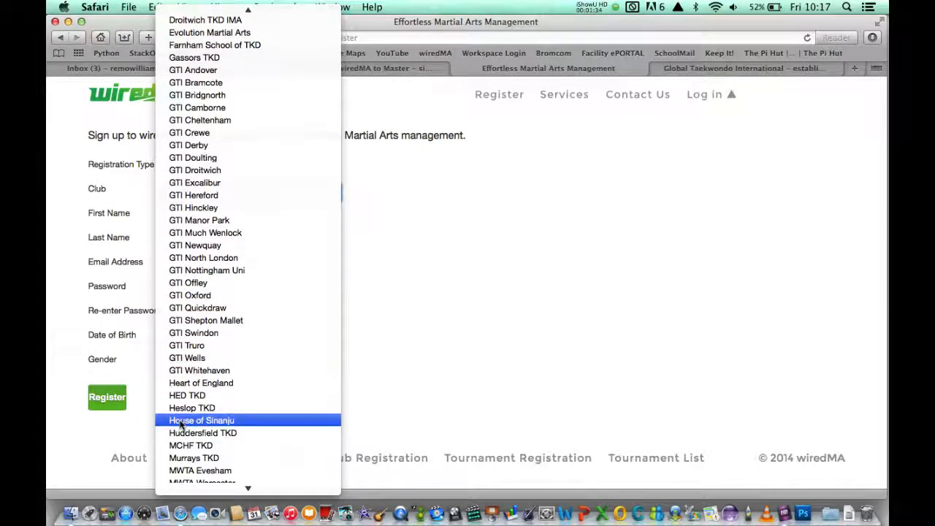
{"action": "left_click", "coordinate": [181, 423]}
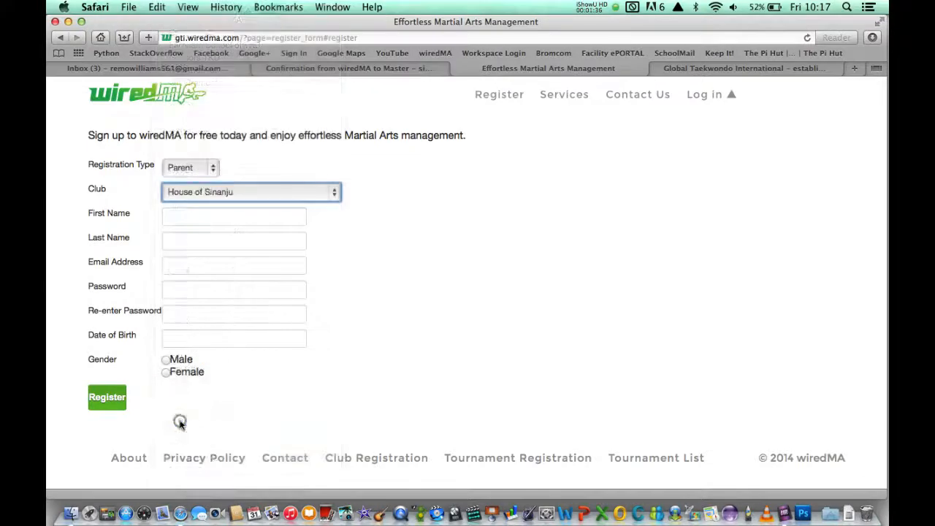
Enter the parent's first name, last name and e-mail address.
{"action": "left_click", "coordinate": [270, 213]}
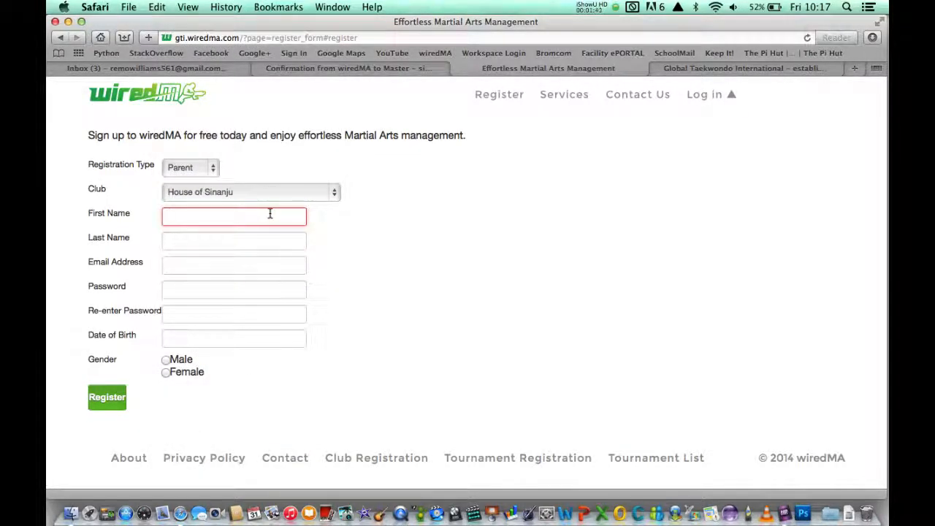
{"action": "type", "text": "Remo"}
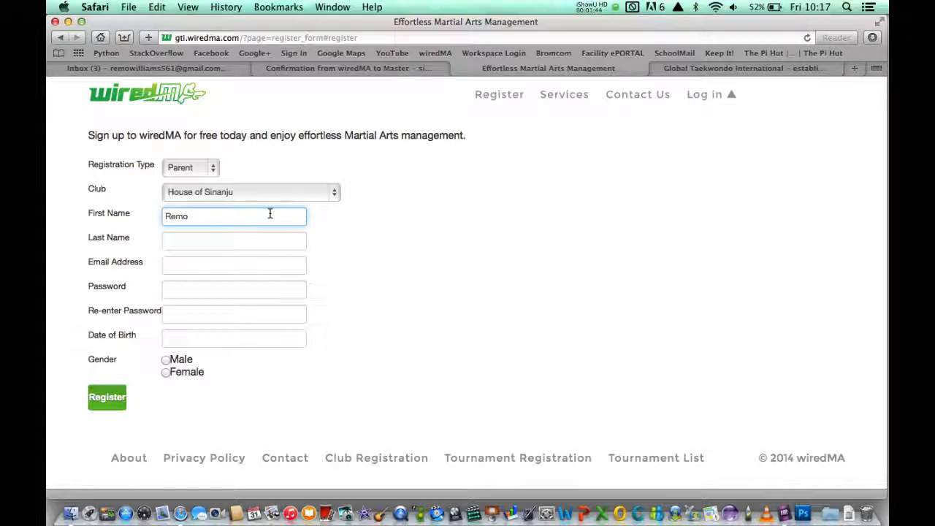
{"action": "left_click", "coordinate": [241, 241]}
{"action": "type", "text": "Williams"}
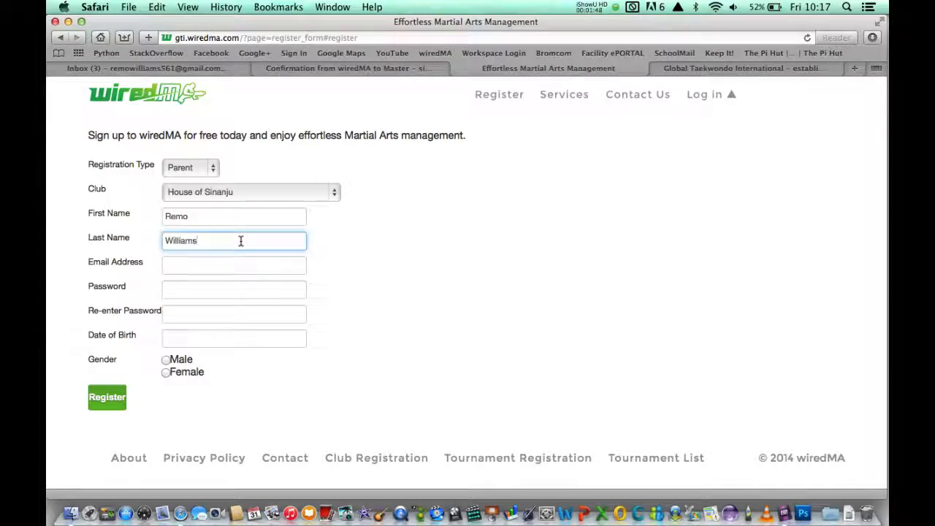
{"action": "left_click", "coordinate": [196, 264]}
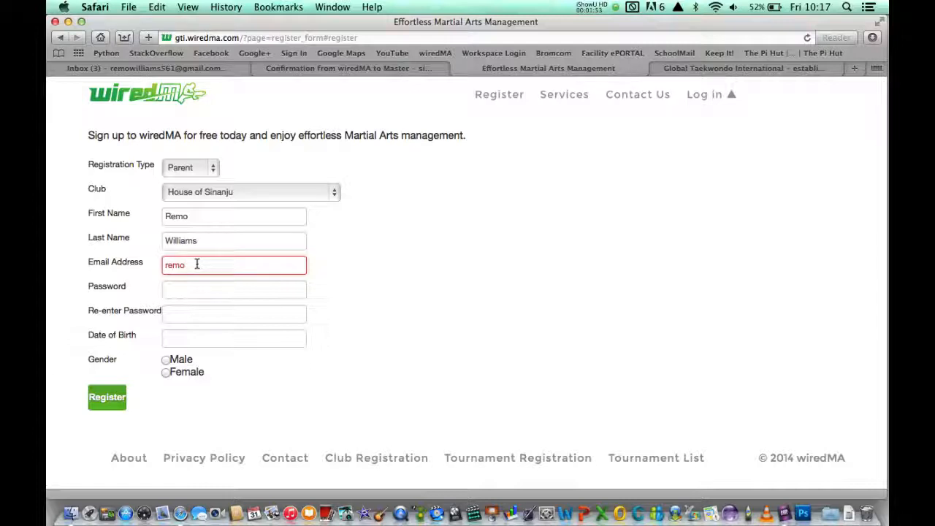
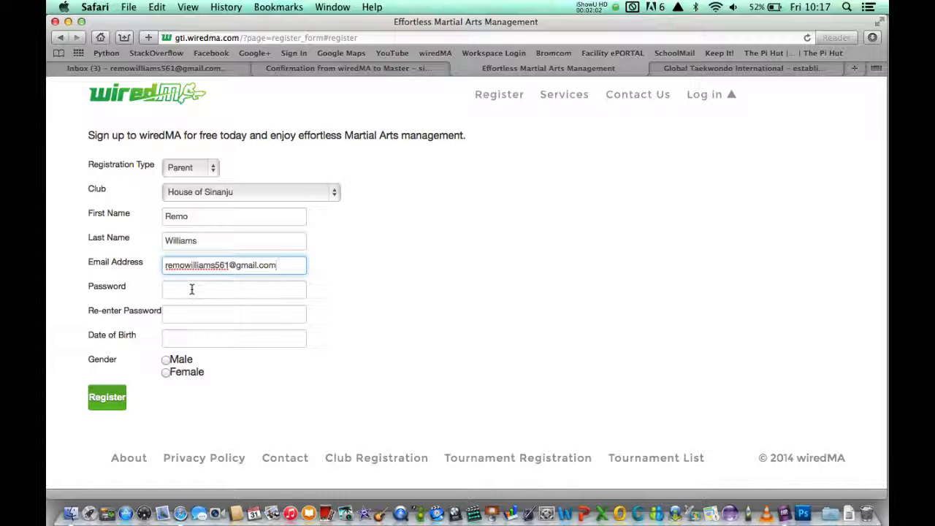
Enter the account password and re-enter it to confirm.
{"action": "left_click", "coordinate": [191, 288]}
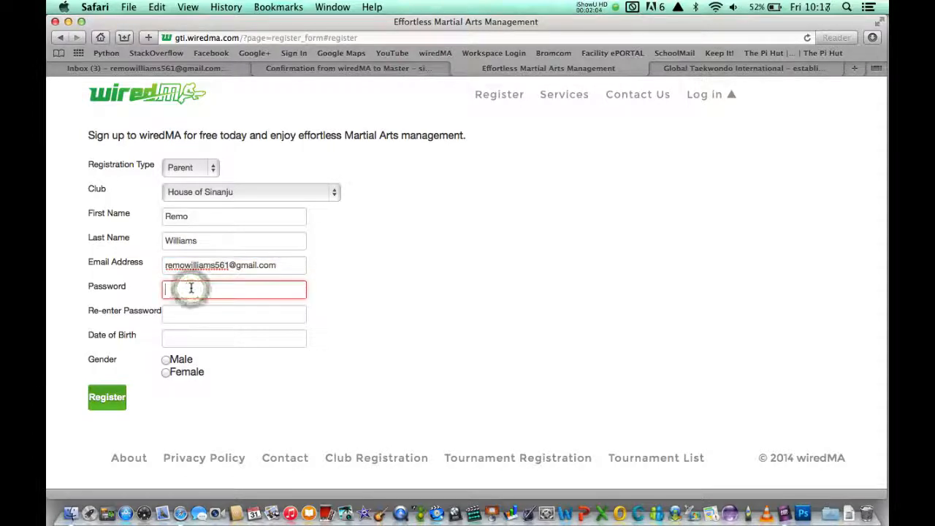
{"action": "type", "text": "••••••"}
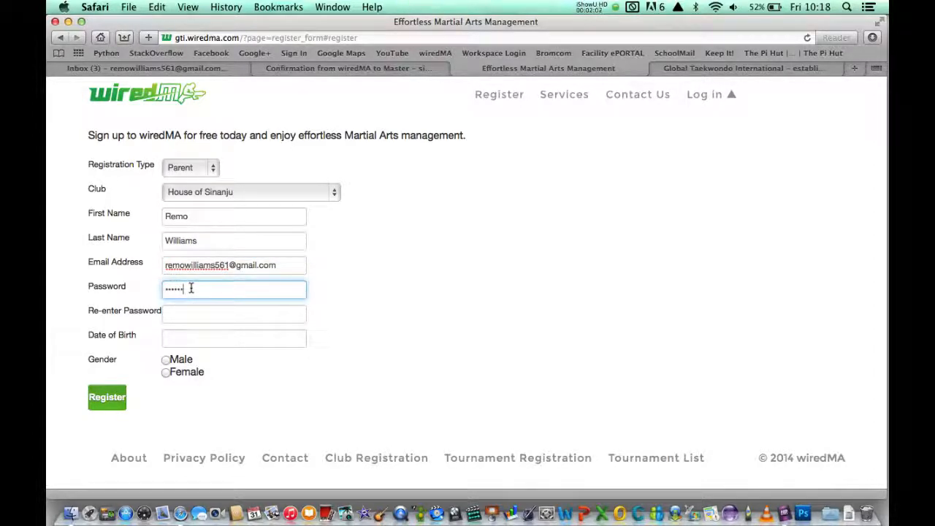
{"action": "type", "text": "••"}
{"action": "left_click", "coordinate": [181, 312]}
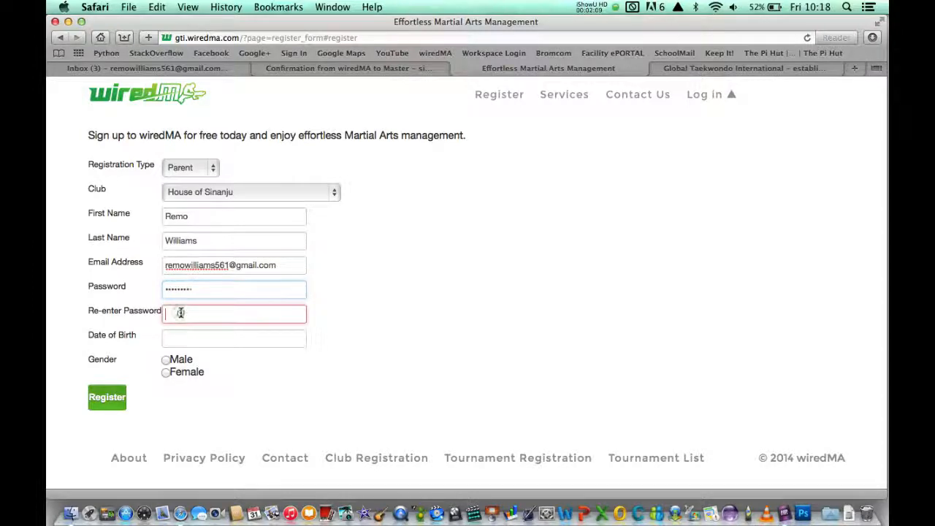
{"action": "type", "text": "•••••"}
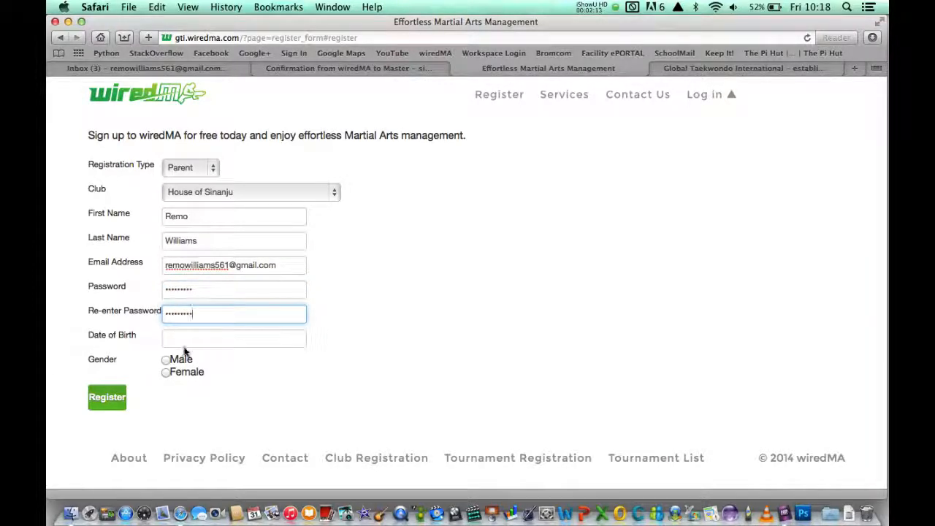
{"action": "left_click", "coordinate": [183, 342]}
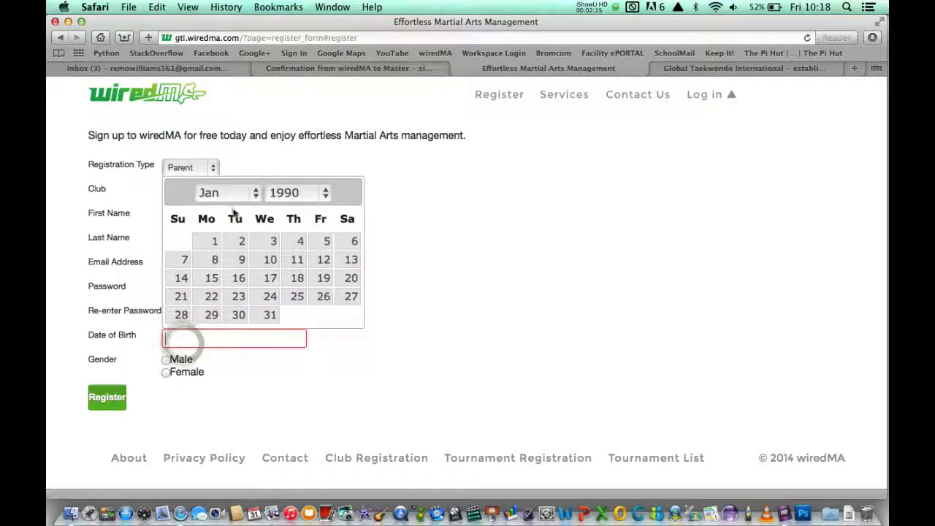
Set the parent's date of birth to 01/08/1974 in the date picker.
{"action": "left_click", "coordinate": [256, 195]}
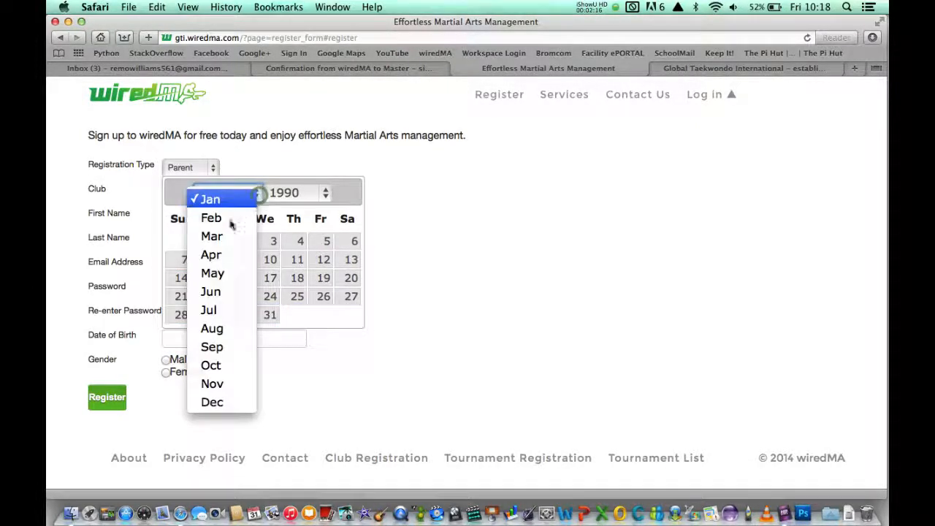
{"action": "left_click", "coordinate": [212, 330]}
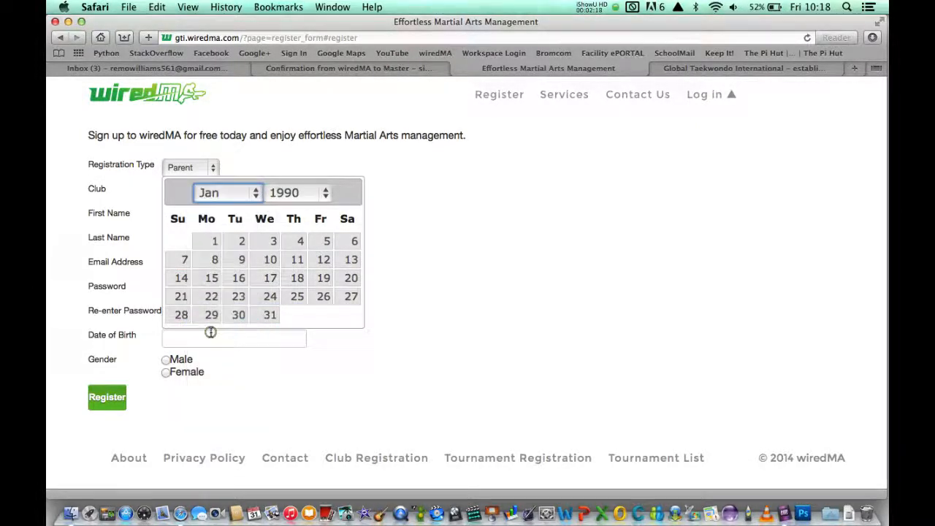
{"action": "left_click", "coordinate": [327, 195]}
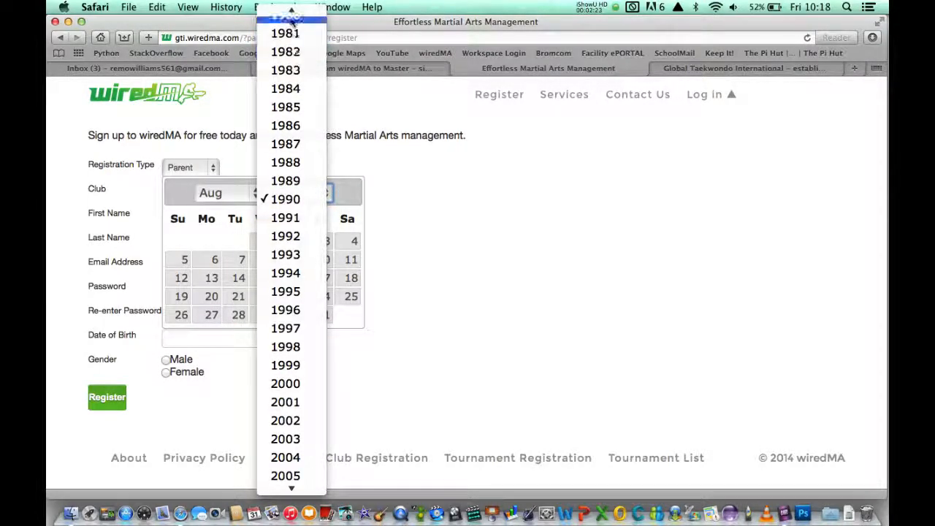
{"action": "scroll", "coordinate": [293, 32], "scroll_direction": "up", "scroll_amount": 5}
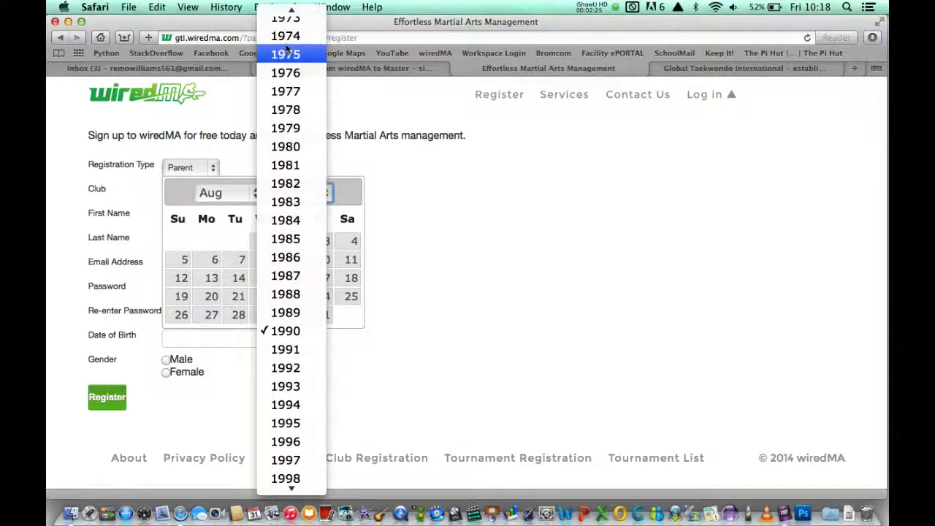
{"action": "left_click", "coordinate": [285, 36]}
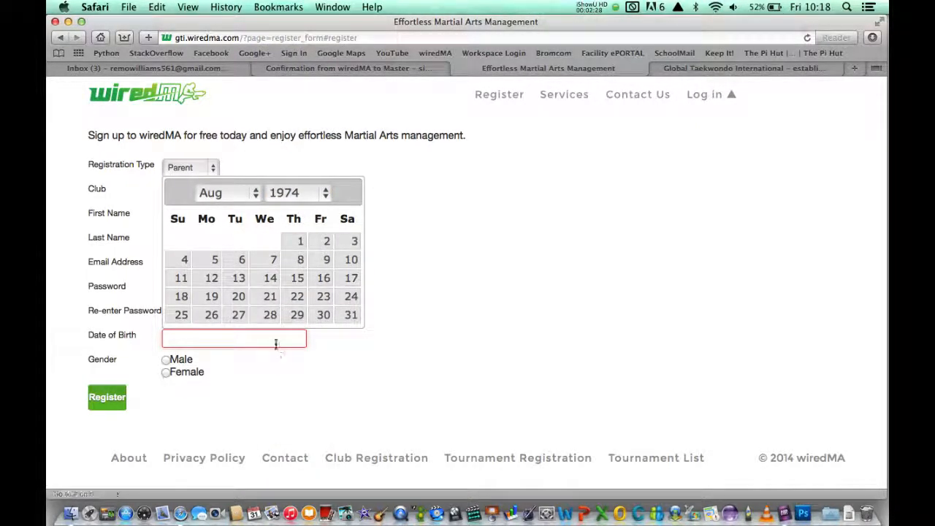
{"action": "left_click", "coordinate": [302, 246]}
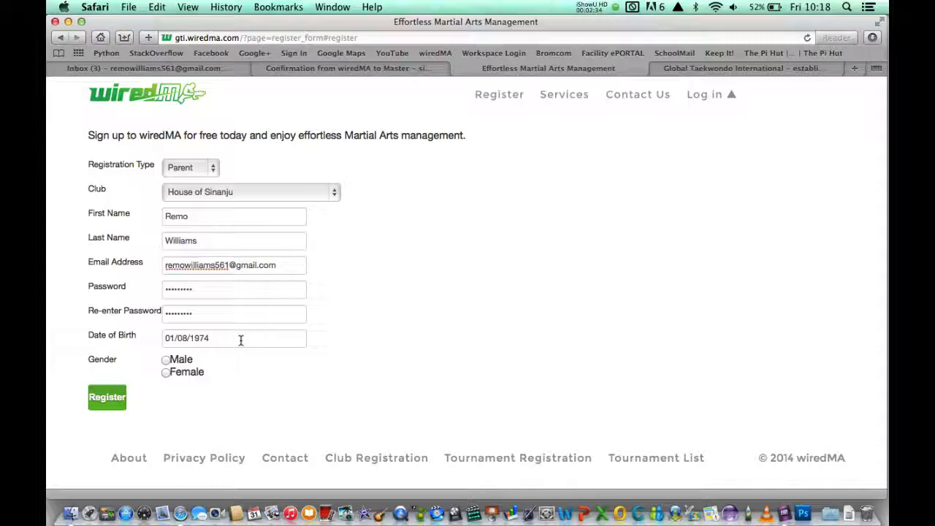
Choose Male as gender, submit the registration, and save the password in Safari.
{"action": "left_click", "coordinate": [165, 360]}
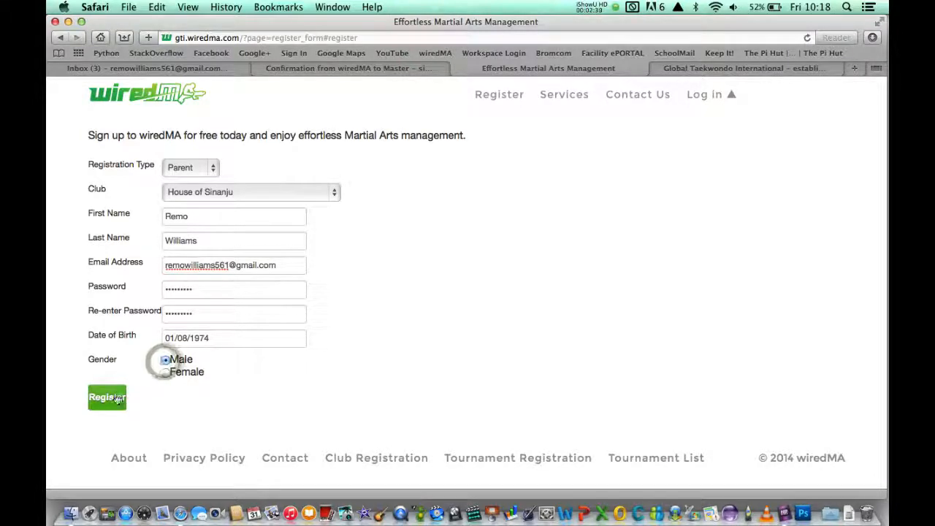
{"action": "left_click", "coordinate": [108, 399]}
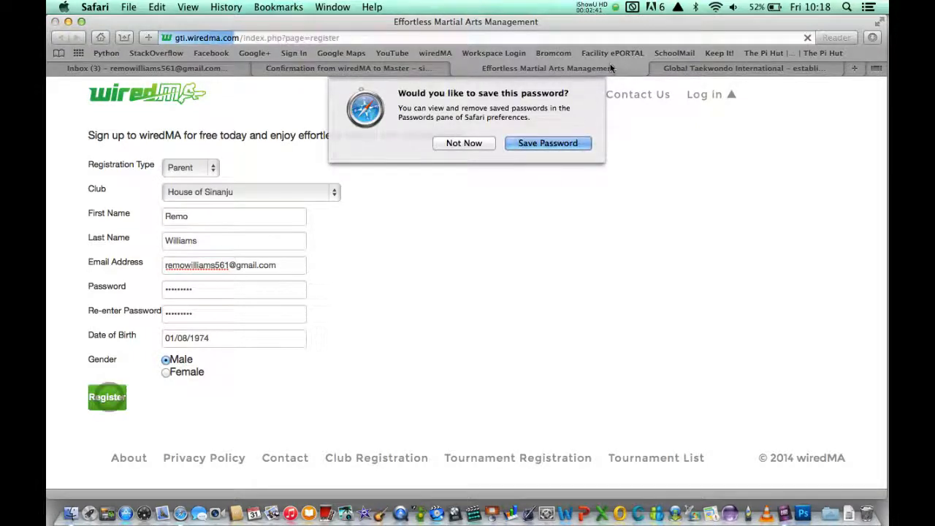
{"action": "left_click", "coordinate": [548, 143]}
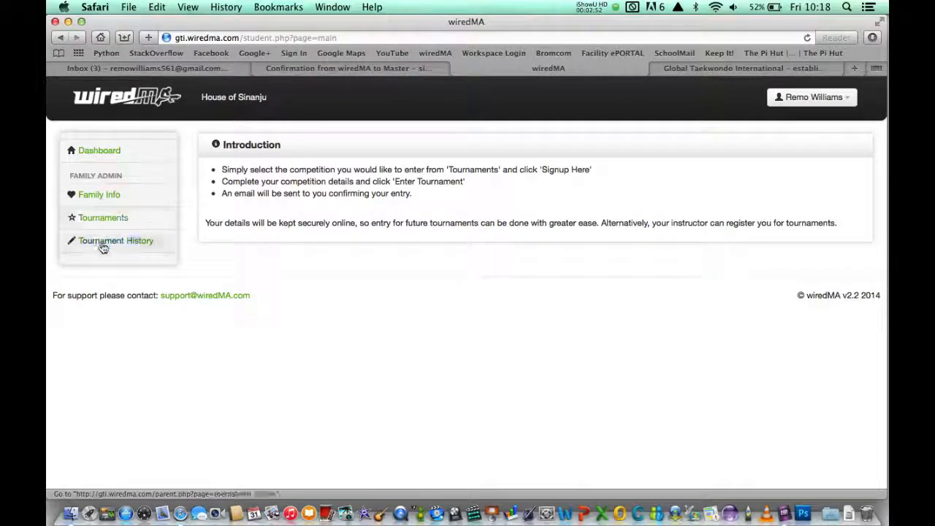
Go to Family Info and start adding a new family member.
{"action": "left_click", "coordinate": [95, 197]}
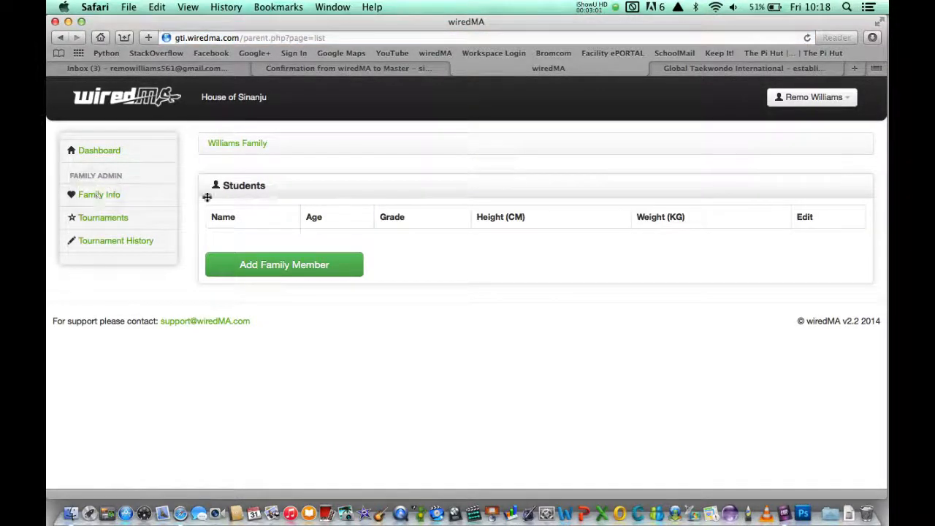
{"action": "left_click", "coordinate": [265, 270]}
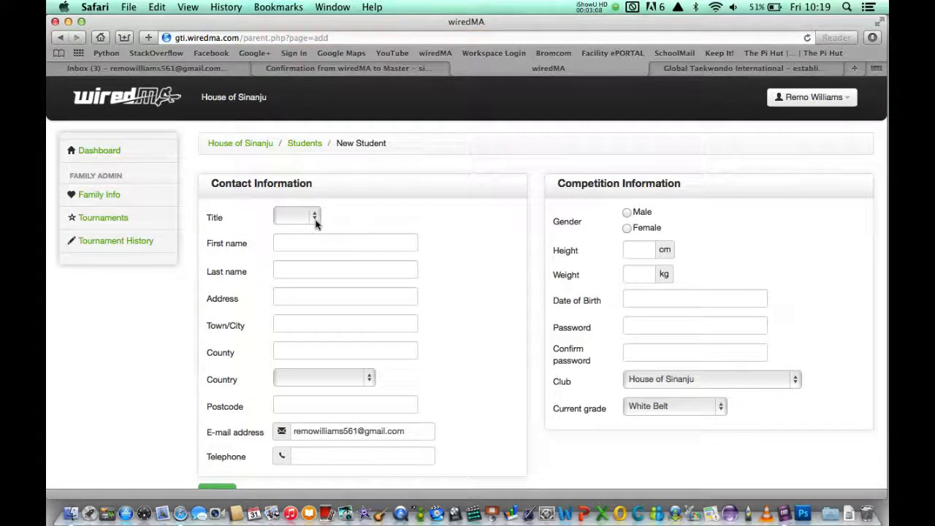
Set the student's title to Mr and enter his first and last name.
{"action": "left_click", "coordinate": [314, 215]}
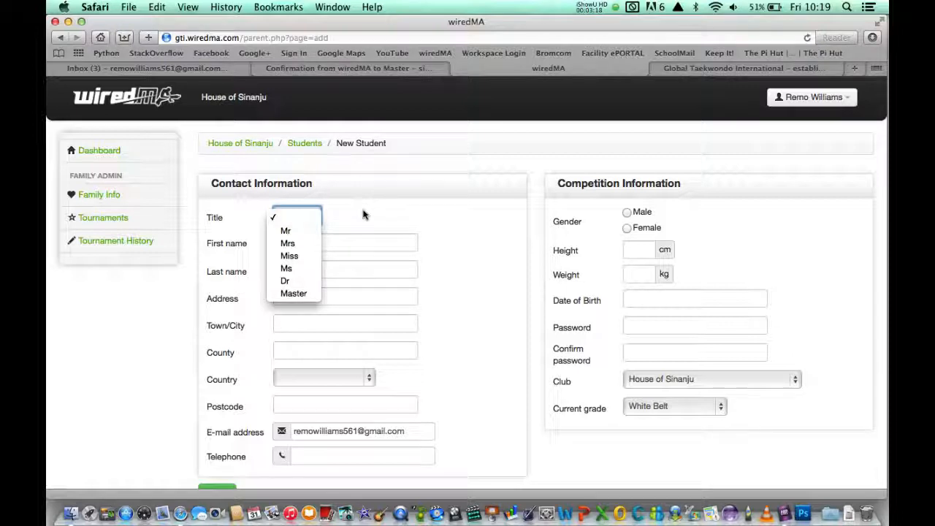
{"action": "left_click", "coordinate": [289, 231]}
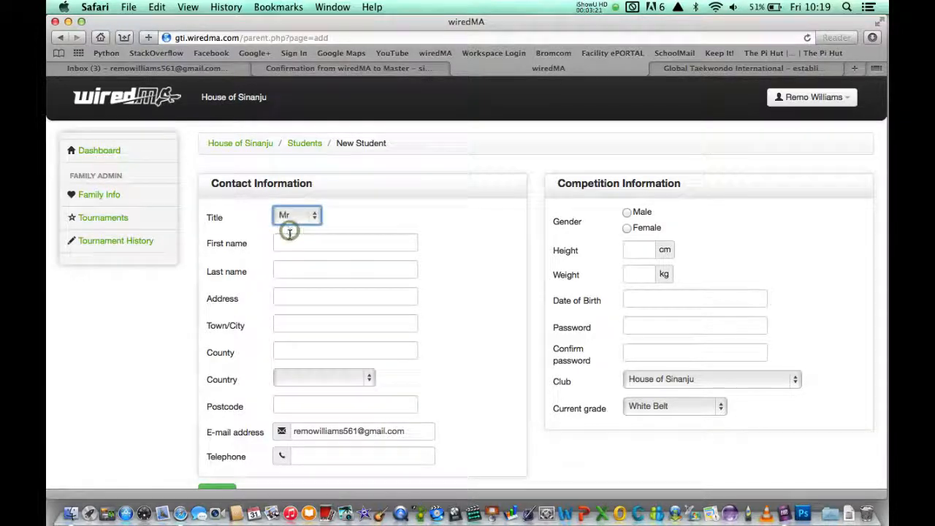
{"action": "left_click", "coordinate": [287, 241]}
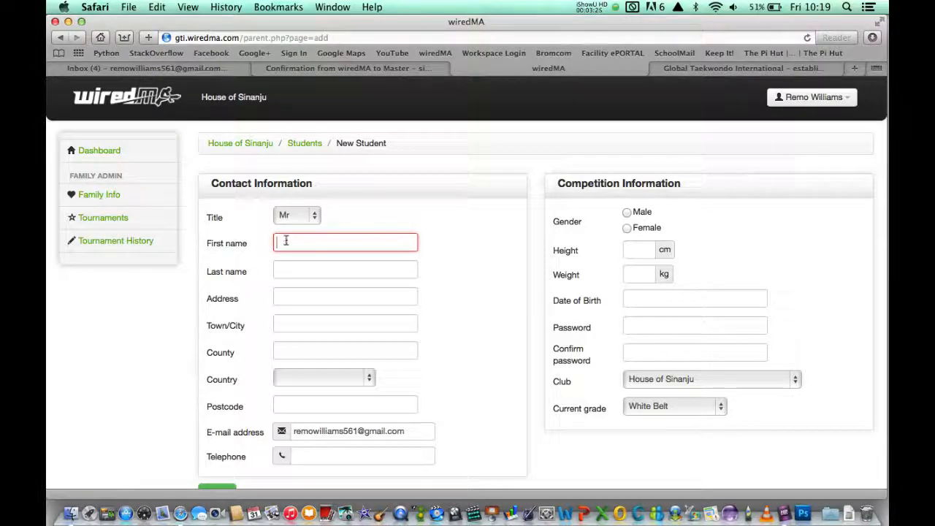
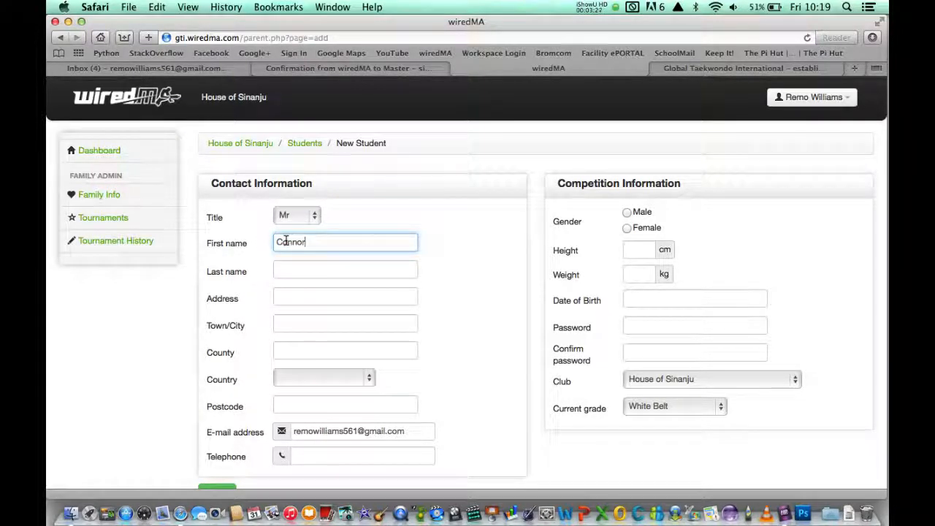
{"action": "left_click", "coordinate": [287, 269]}
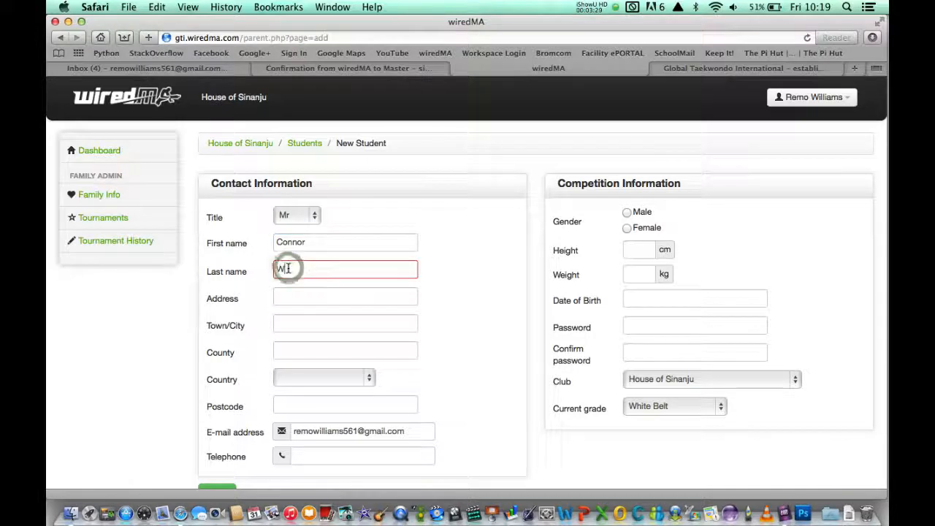
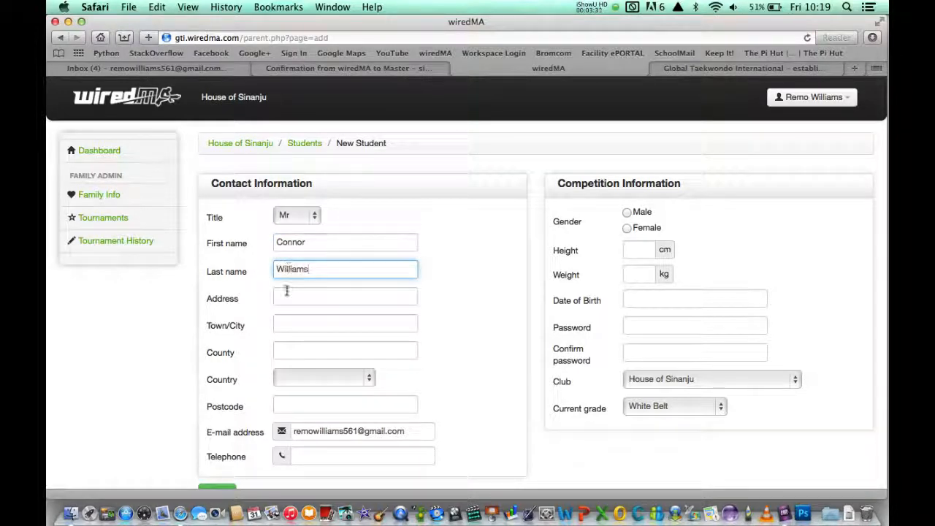
Enter the student's street address, town and county, removing stray text from the town field.
{"action": "left_click", "coordinate": [285, 298]}
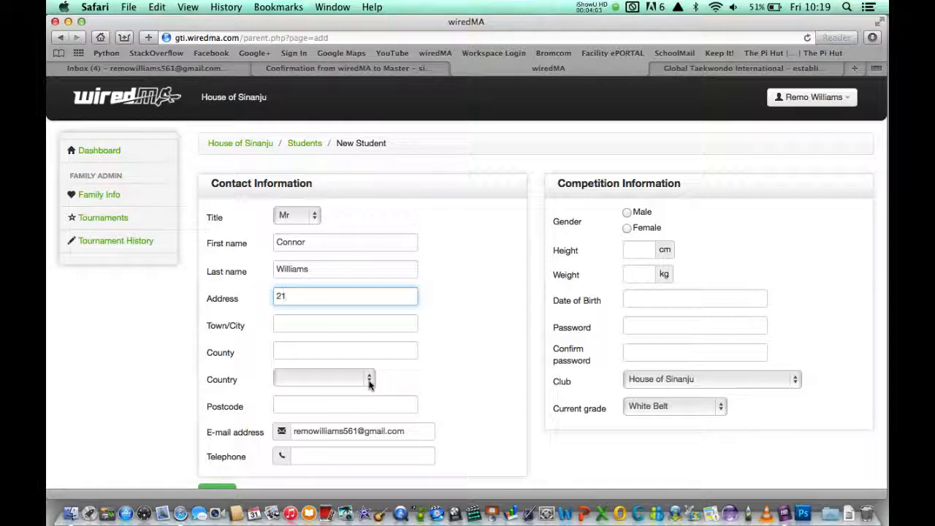
{"action": "type", "text": "Regency Street"}
{"action": "left_click", "coordinate": [325, 321]}
{"action": "type", "text": "Sh"}
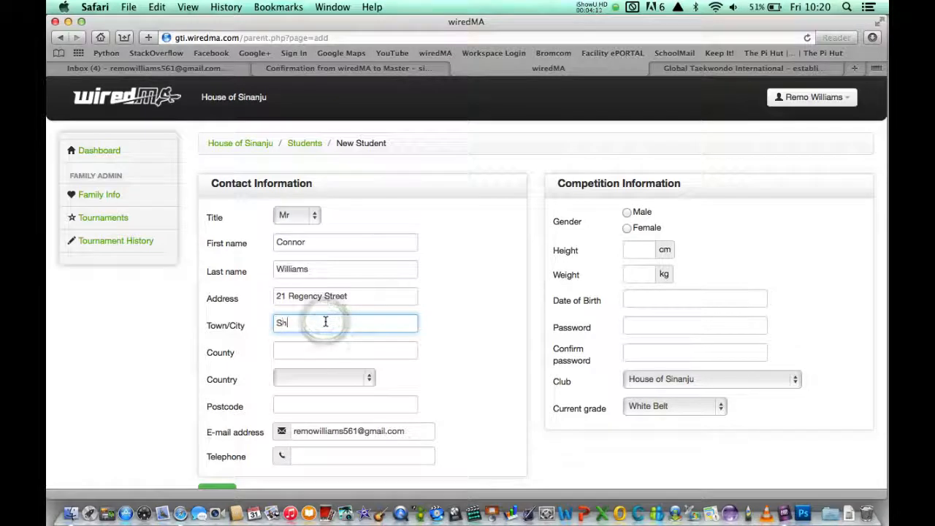
{"action": "type", "text": "rewshury"}
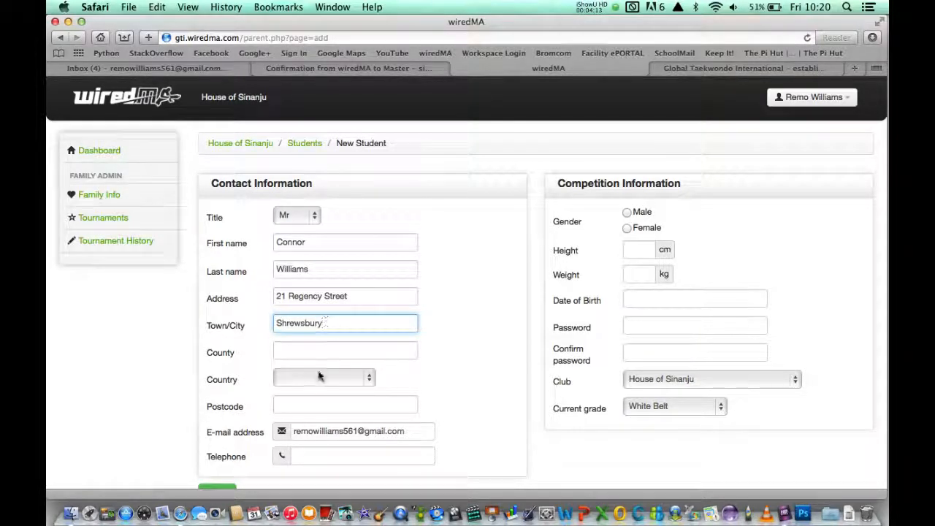
{"action": "type", "text": "Shropshire"}
{"action": "left_click_drag", "start_coordinate": [322, 325], "coordinate": [370, 326]}
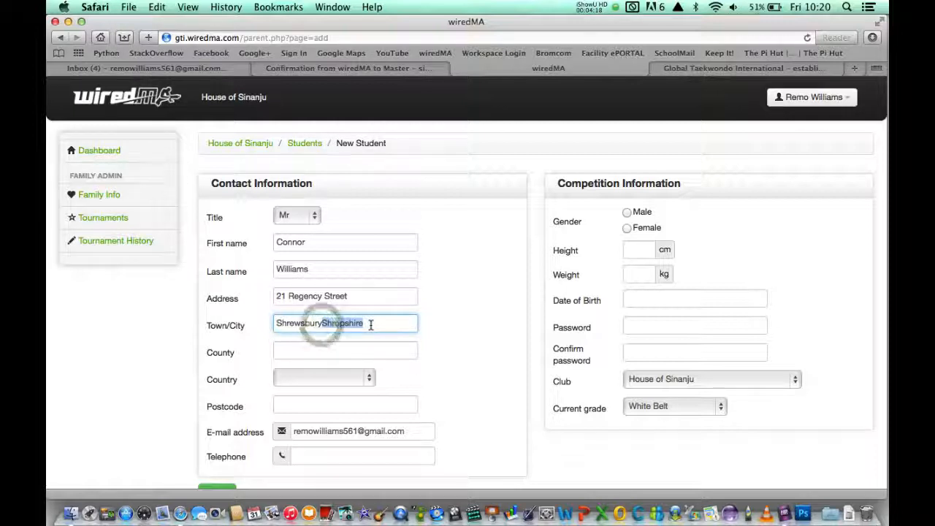
{"action": "key", "text": "super+x"}
{"action": "left_click", "coordinate": [347, 352]}
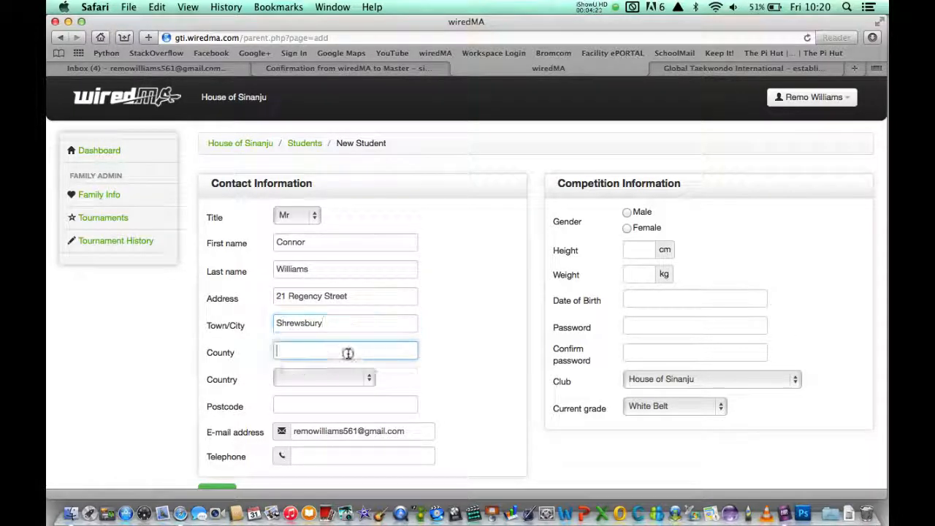
{"action": "type", "text": "Shropshire"}
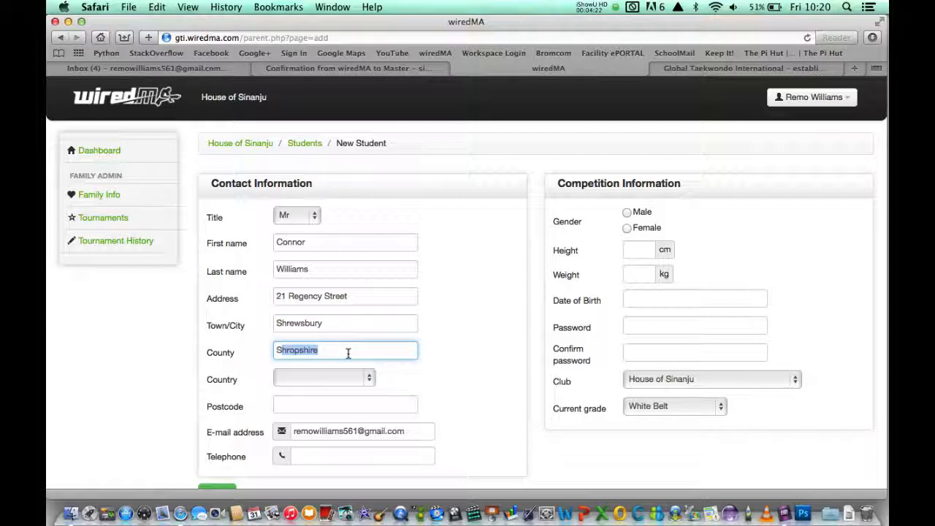
{"action": "key", "text": "Right"}
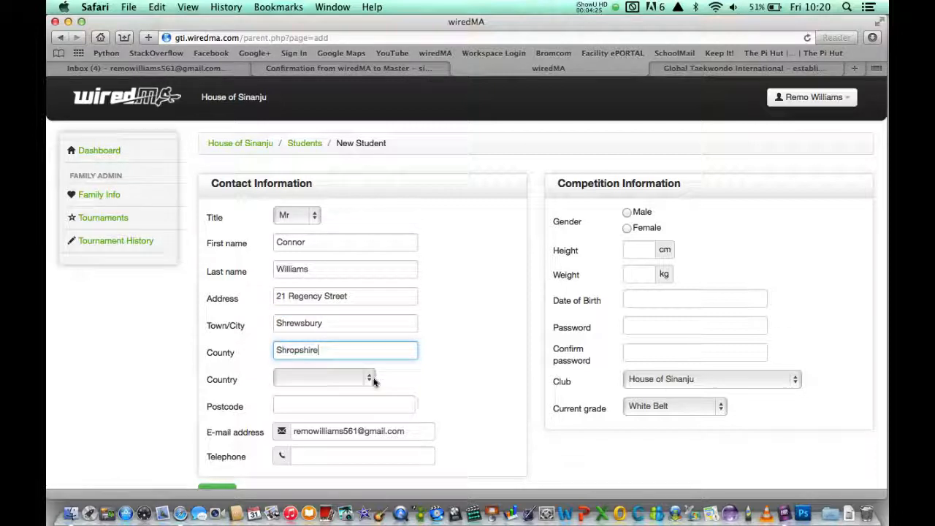
Set the country to United Kingdom, then fill in the postcode and telephone number.
{"action": "left_click", "coordinate": [369, 381]}
{"action": "scroll", "coordinate": [323, 409], "scroll_direction": "down", "scroll_amount": 15}
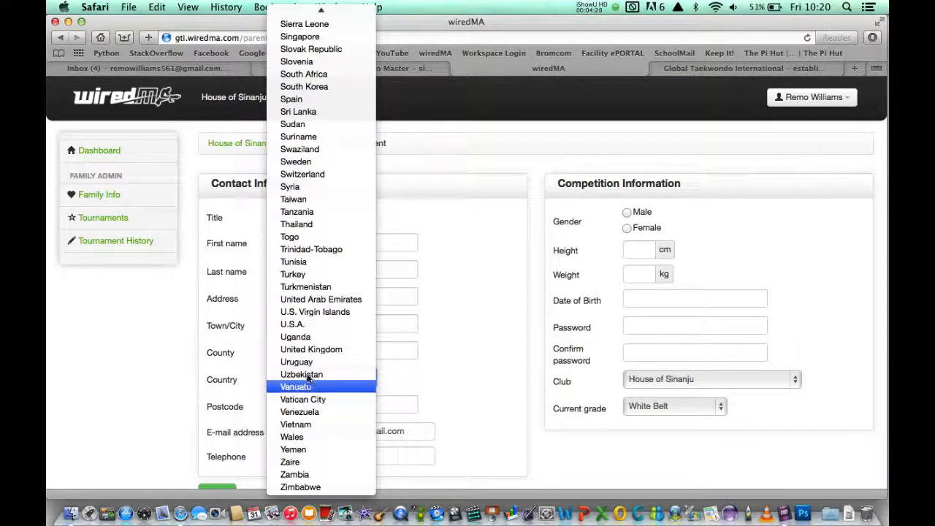
{"action": "left_click", "coordinate": [307, 351]}
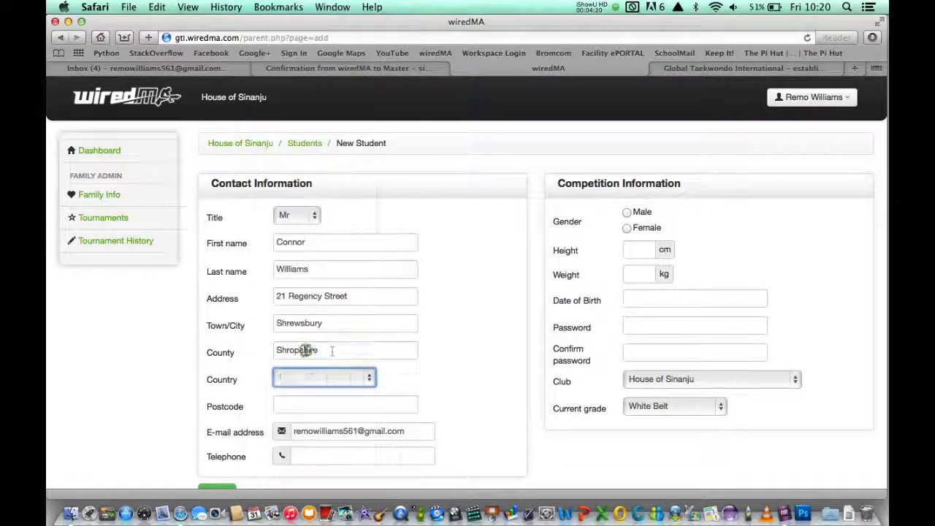
{"action": "left_click", "coordinate": [315, 406]}
{"action": "type", "text": "SY1 44ED"}
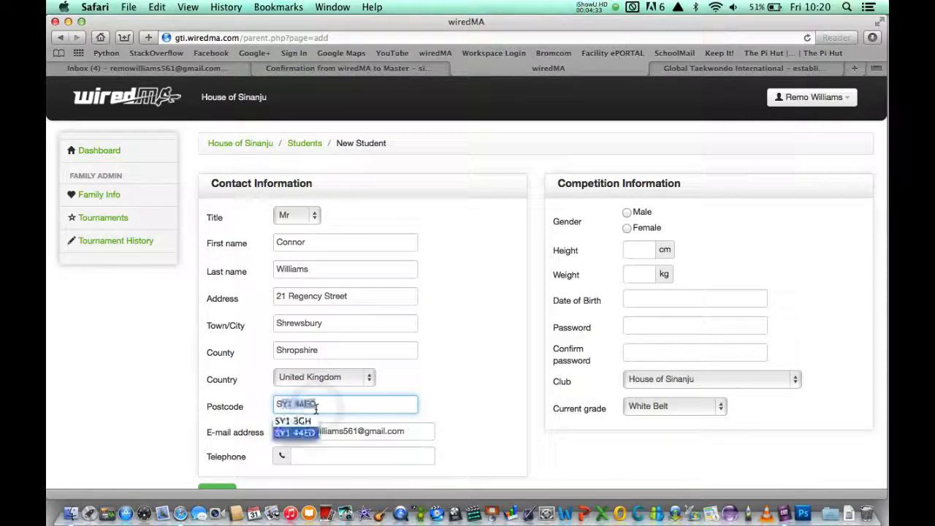
{"action": "left_click", "coordinate": [317, 404]}
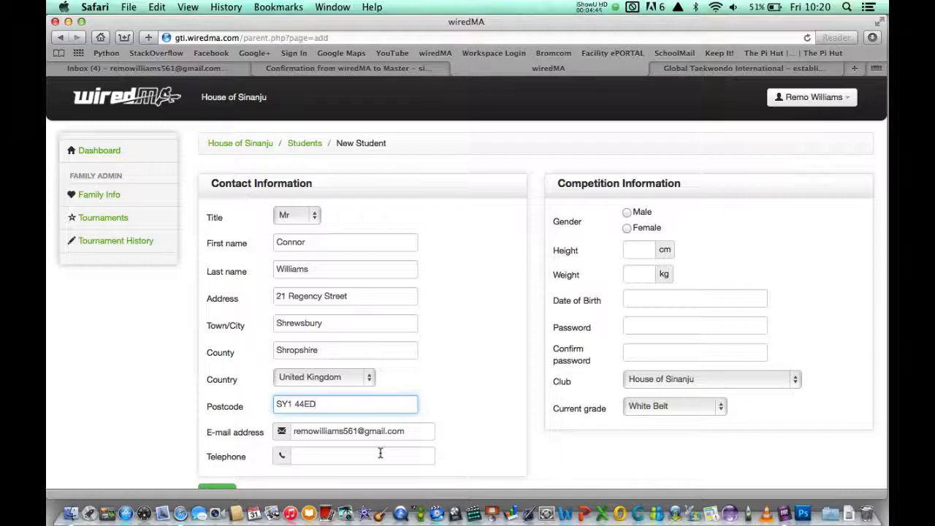
{"action": "left_click", "coordinate": [380, 453]}
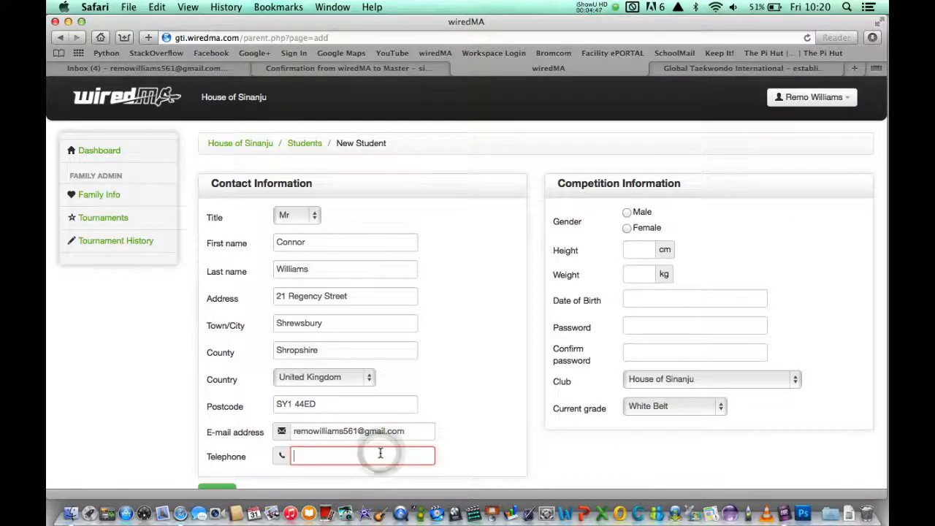
{"action": "type", "text": "123"}
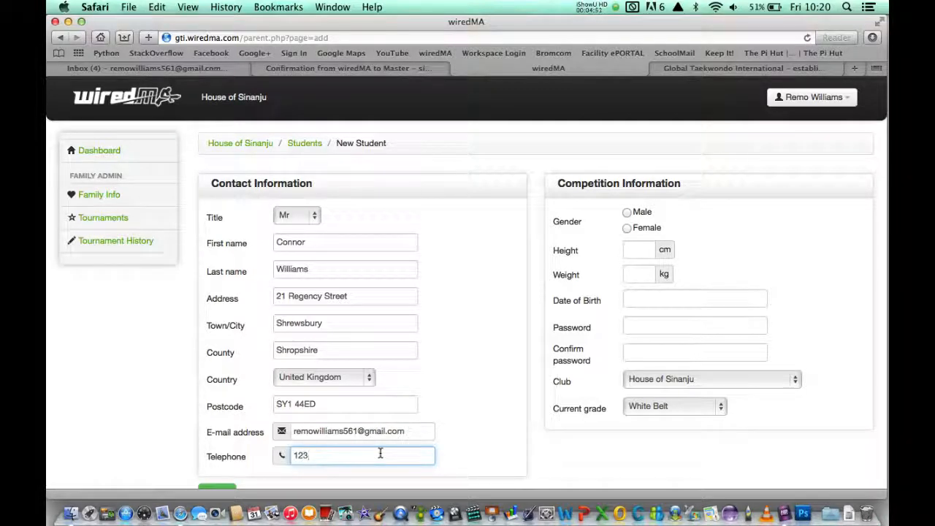
{"action": "type", "text": " 456 789"}
{"action": "left_click", "coordinate": [496, 465]}
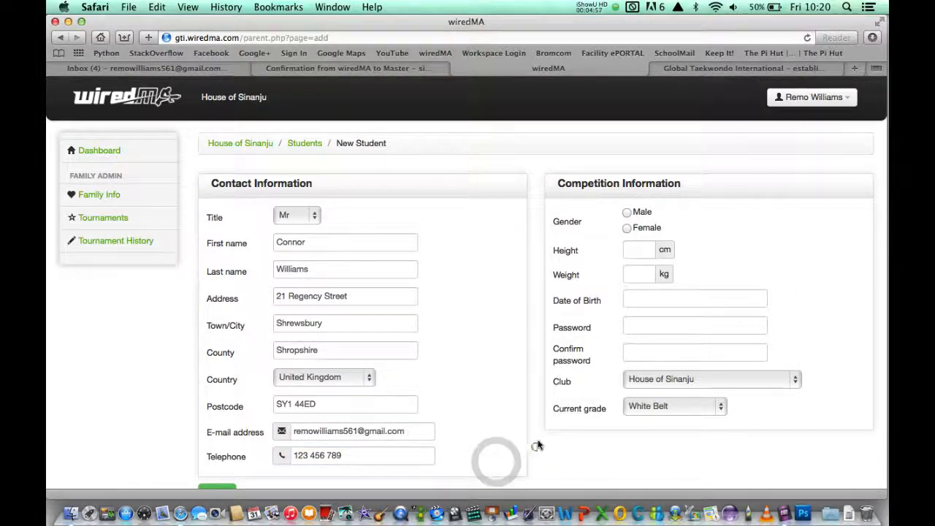
Mark the student as Male with height 140 cm and weight 60 kg.
{"action": "left_click", "coordinate": [627, 213]}
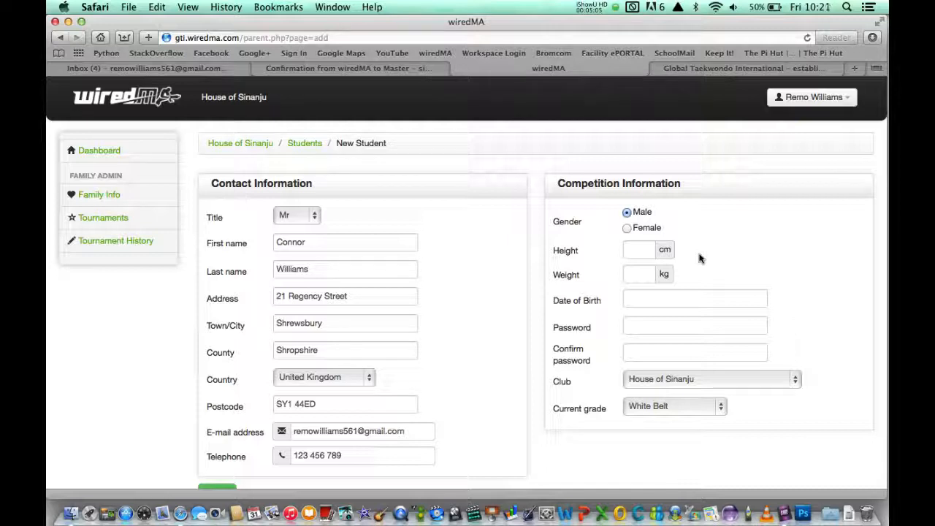
{"action": "left_click", "coordinate": [647, 249]}
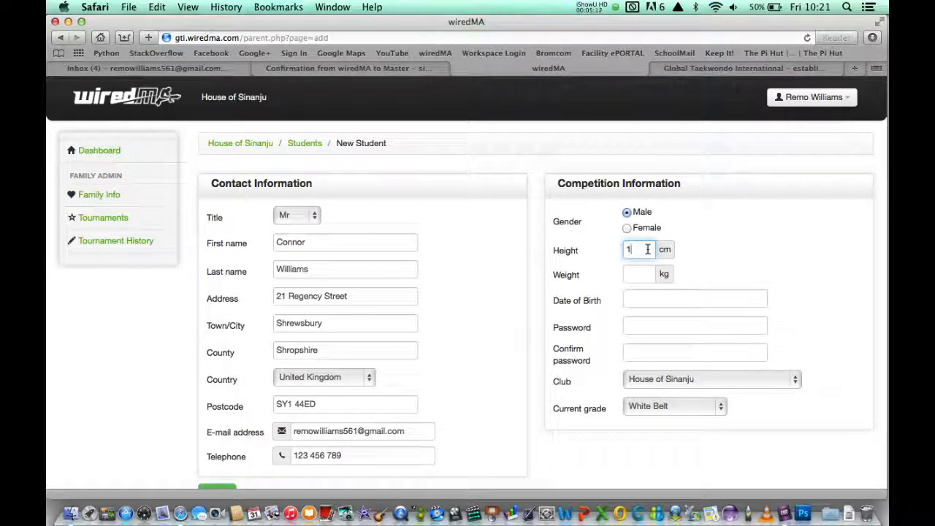
{"action": "type", "text": "40"}
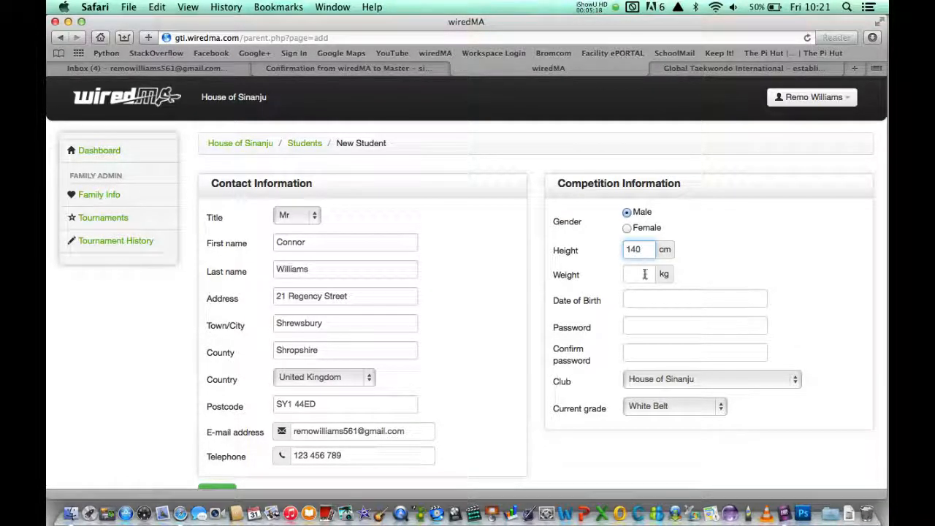
{"action": "left_click", "coordinate": [643, 277]}
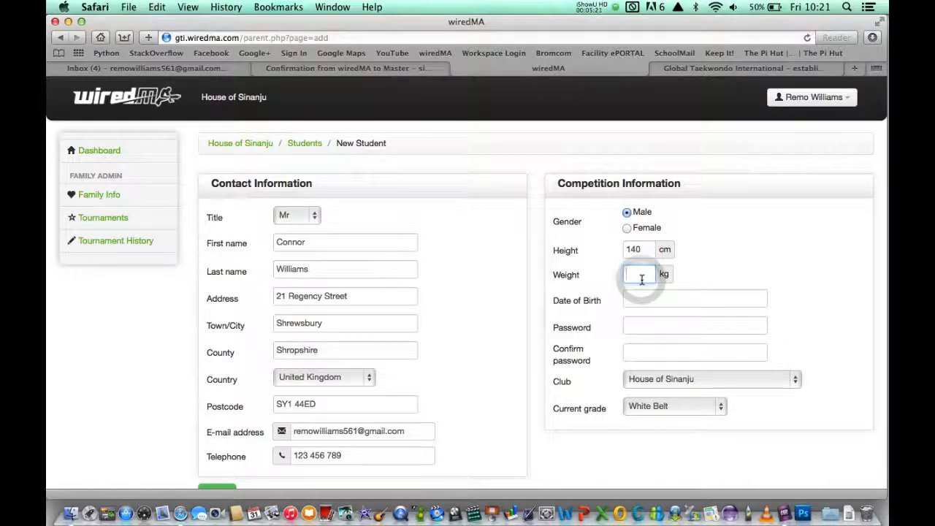
{"action": "type", "text": "60"}
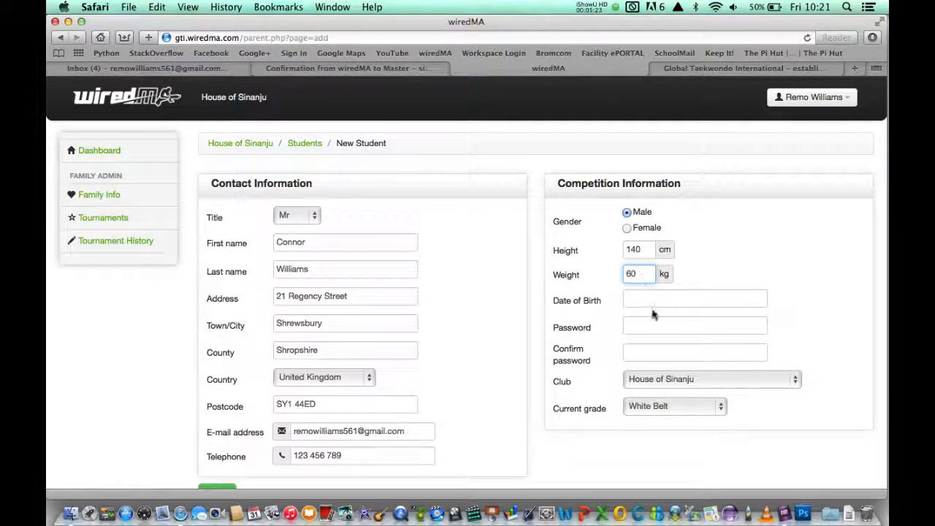
Set the student's date of birth to 03/06/2000, correcting the year to 2000.
{"action": "left_click", "coordinate": [651, 299]}
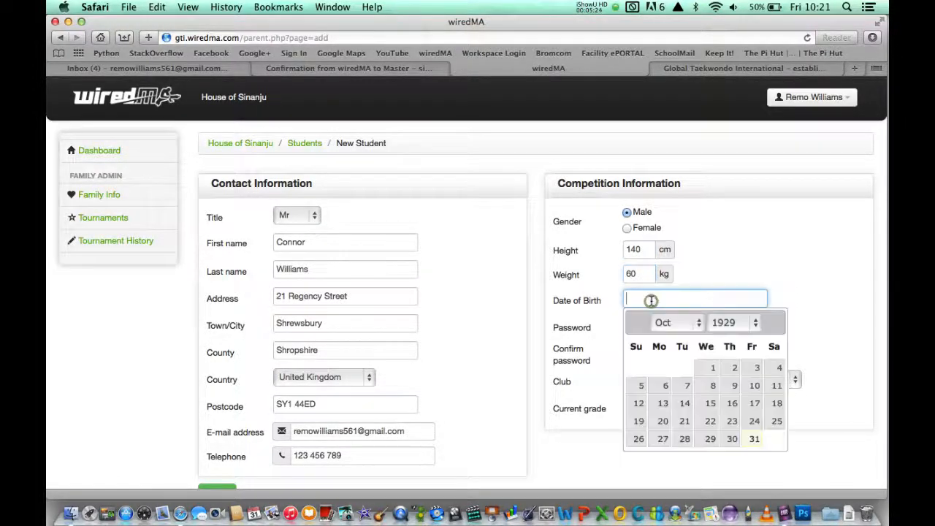
{"action": "left_click", "coordinate": [698, 327]}
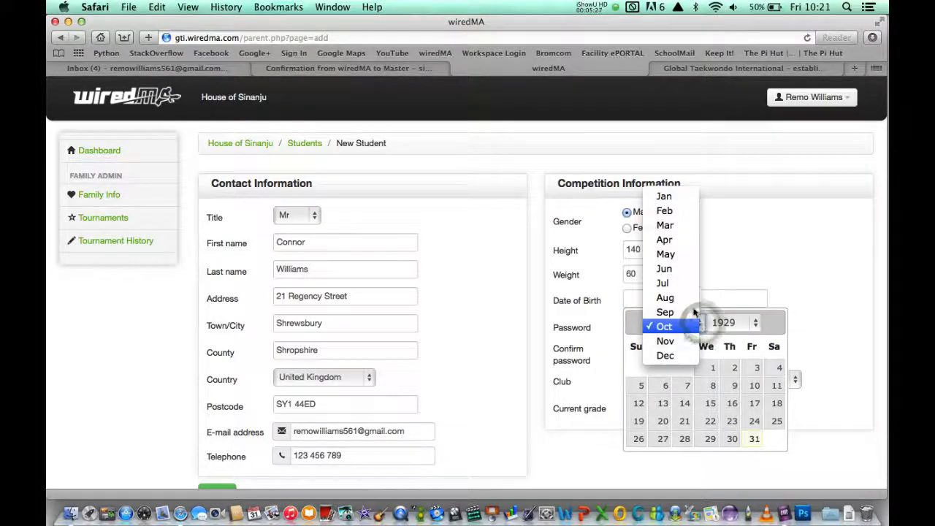
{"action": "left_click", "coordinate": [678, 268]}
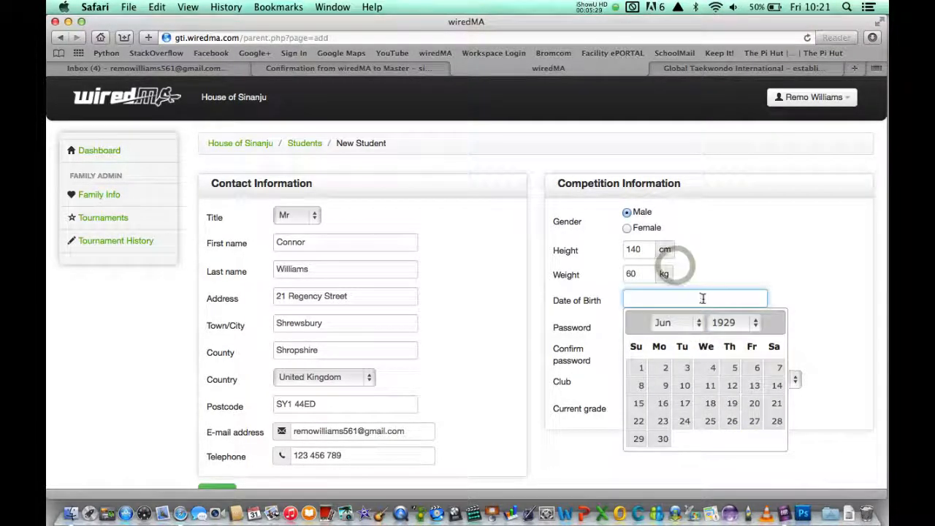
{"action": "left_click", "coordinate": [687, 369]}
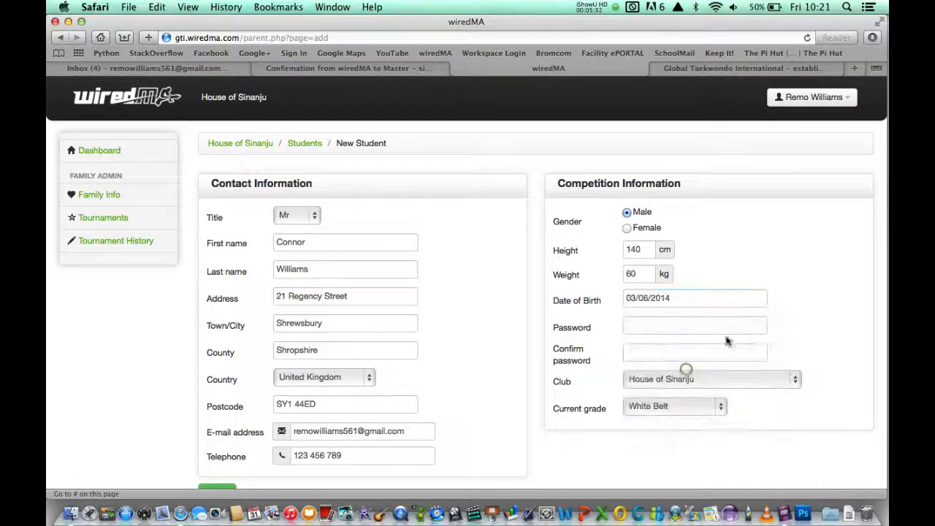
{"action": "left_click", "coordinate": [733, 299]}
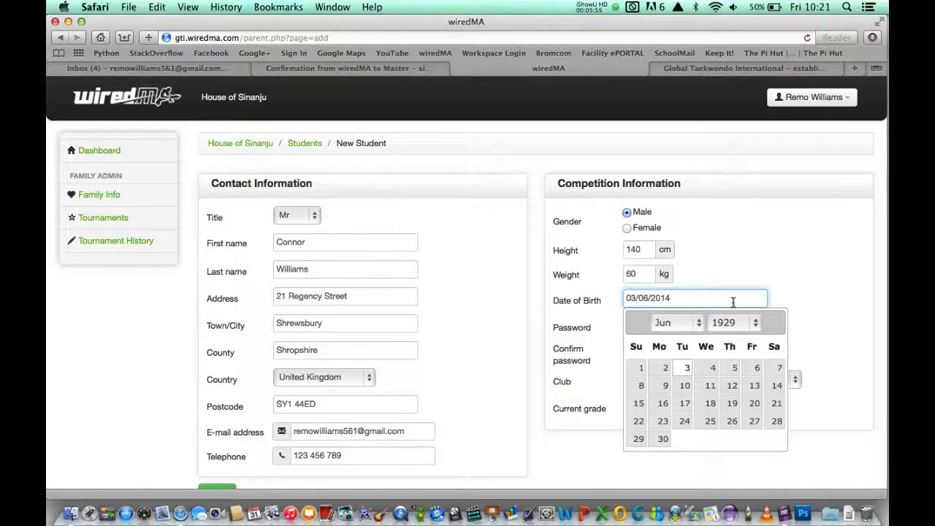
{"action": "key", "text": "BackSpace"}
{"action": "key", "text": "BackSpace"}
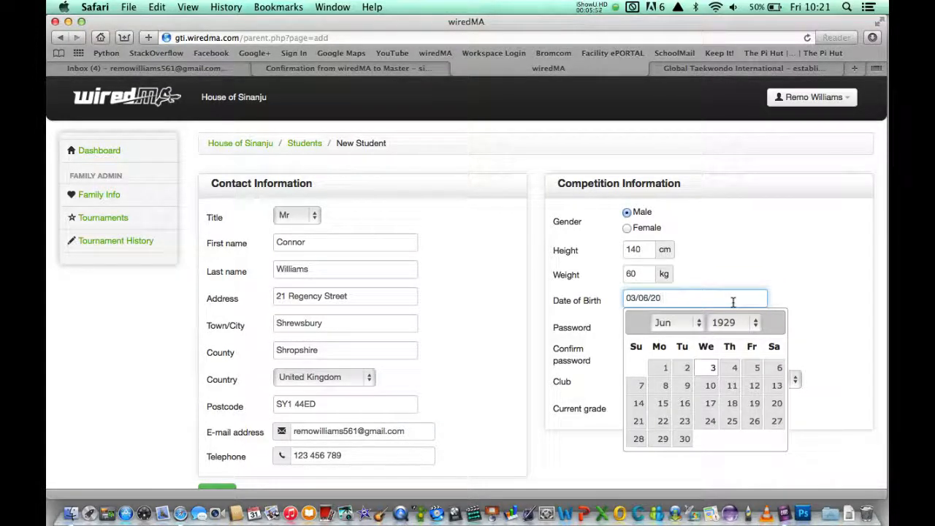
{"action": "key", "text": "BackSpace"}
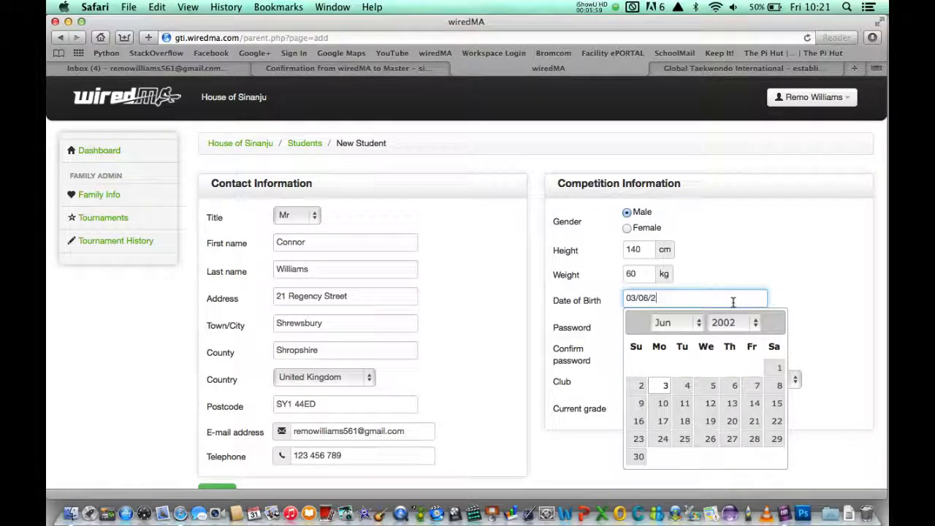
{"action": "type", "text": "000"}
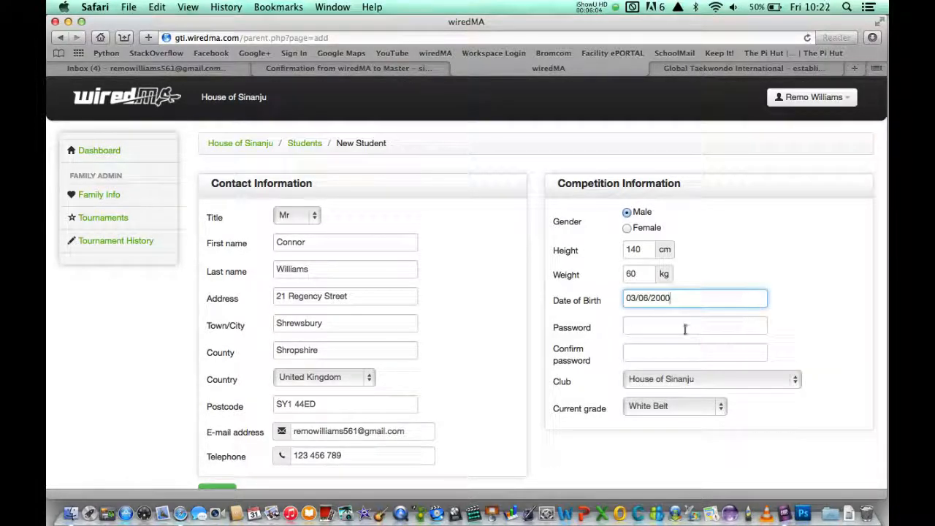
Close the date calendar and set the new student's current grade to Green Belt.
{"action": "left_click", "coordinate": [685, 328]}
{"action": "left_click", "coordinate": [685, 328]}
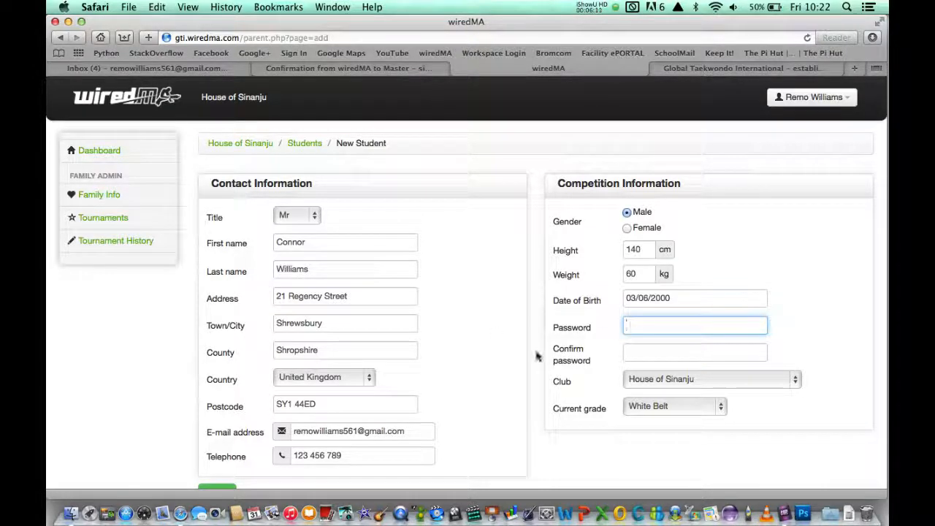
{"action": "left_click", "coordinate": [724, 409]}
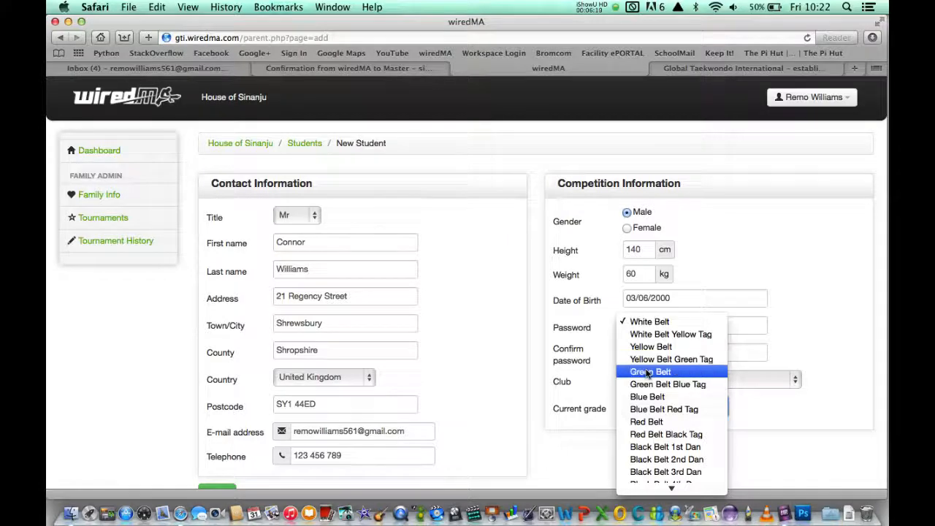
{"action": "left_click", "coordinate": [647, 370]}
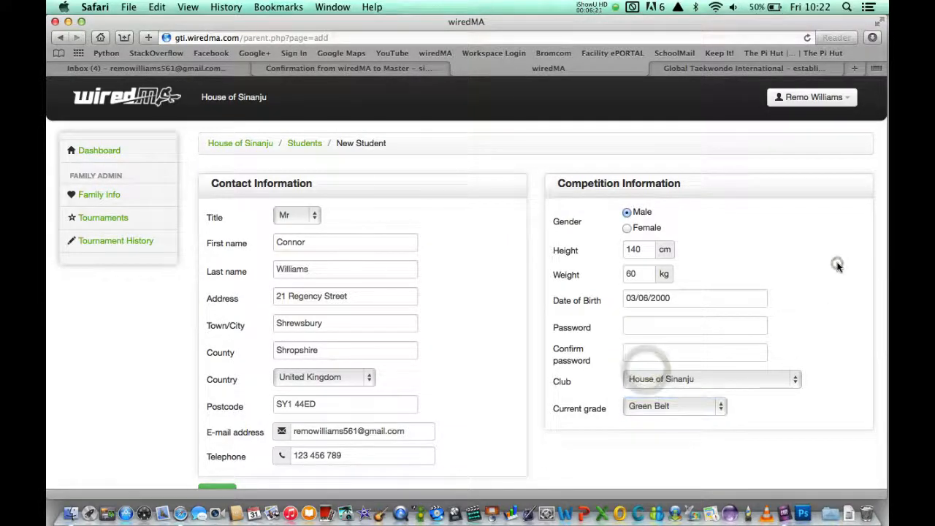
Submit the New Student form with Add to put the student into the family.
{"action": "scroll", "coordinate": [837, 264], "scroll_direction": "down", "scroll_amount": 3}
{"action": "left_click", "coordinate": [837, 265]}
{"action": "left_click", "coordinate": [226, 433]}
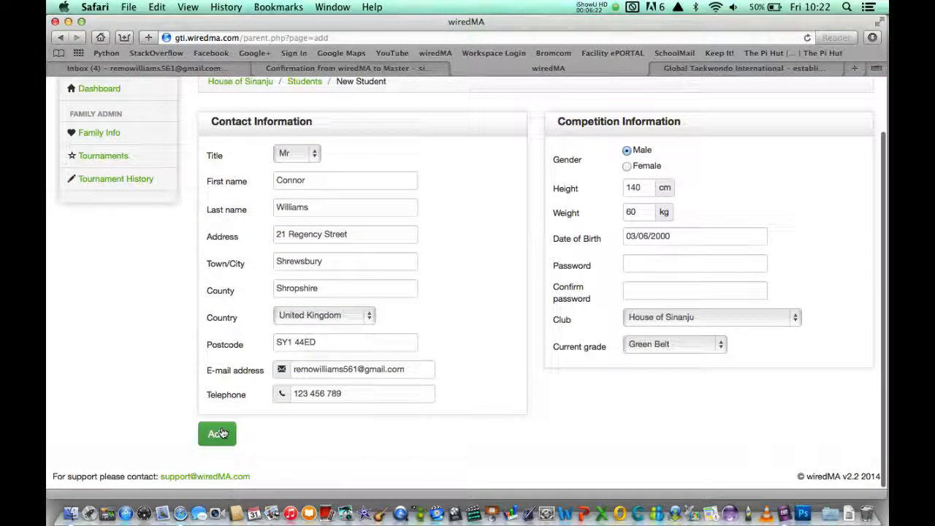
{"action": "left_click", "coordinate": [224, 433]}
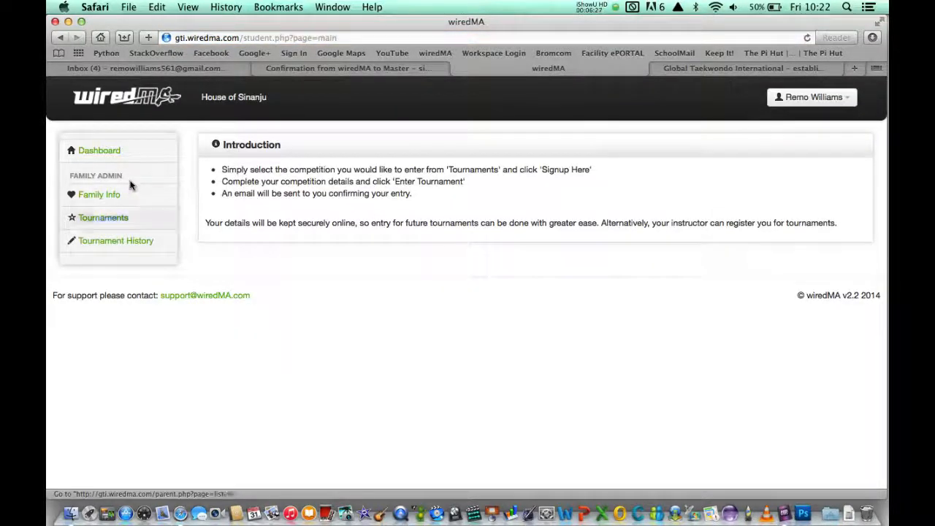
Go to Family Info to see the Williams Family's student list.
{"action": "left_click", "coordinate": [108, 194]}
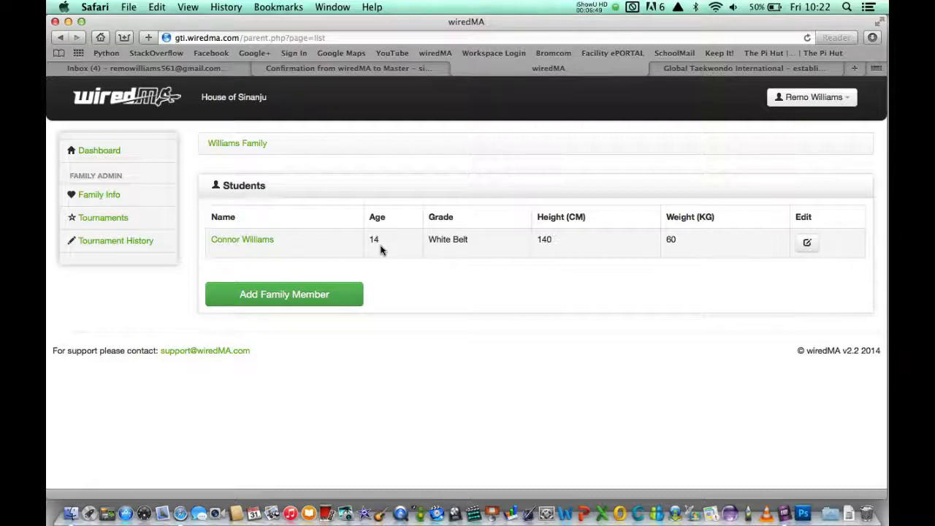
Edit the student's record and change the height to 145 cm.
{"action": "left_click", "coordinate": [807, 248]}
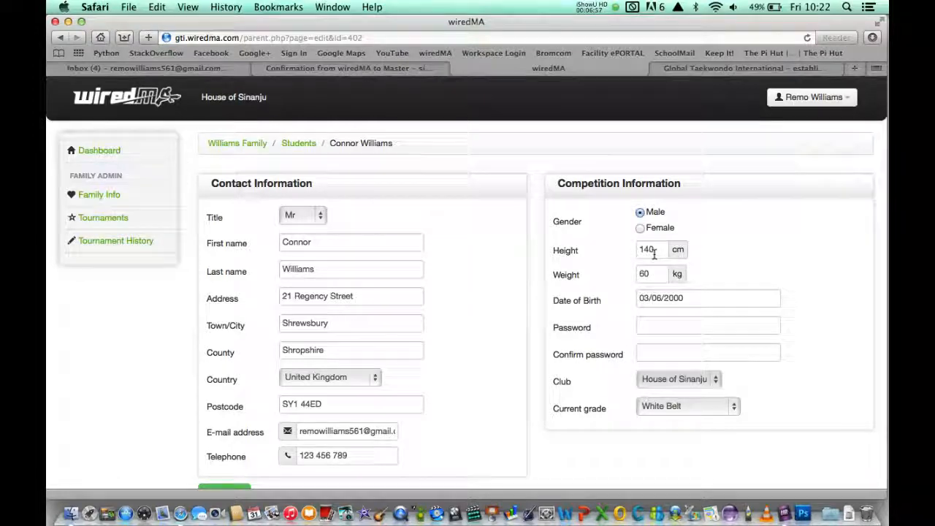
{"action": "double_click", "coordinate": [654, 253]}
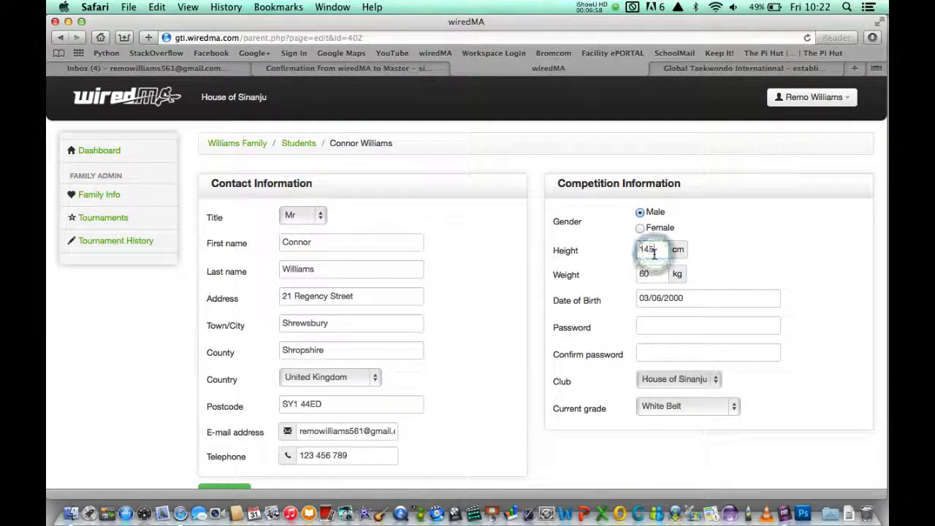
{"action": "type", "text": "145"}
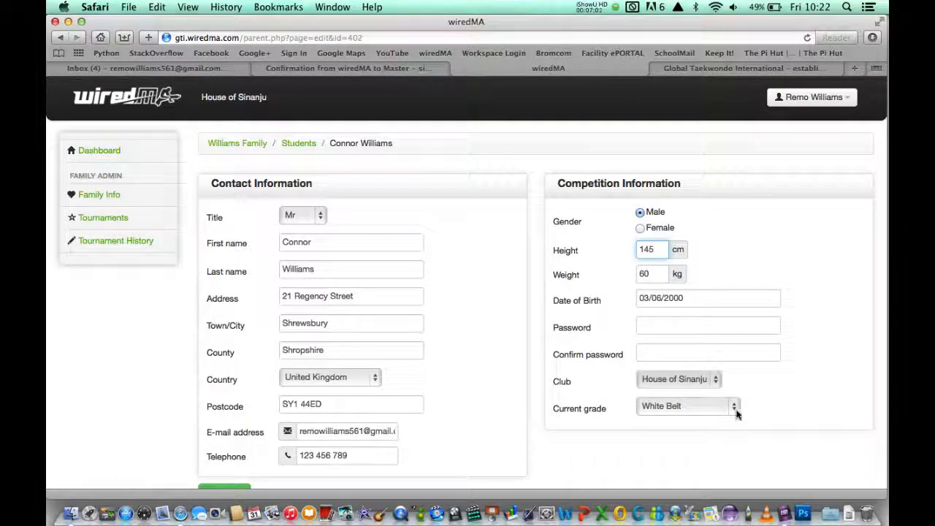
Set the current grade to Green Belt Blue Tag and Update the student.
{"action": "left_click", "coordinate": [737, 413]}
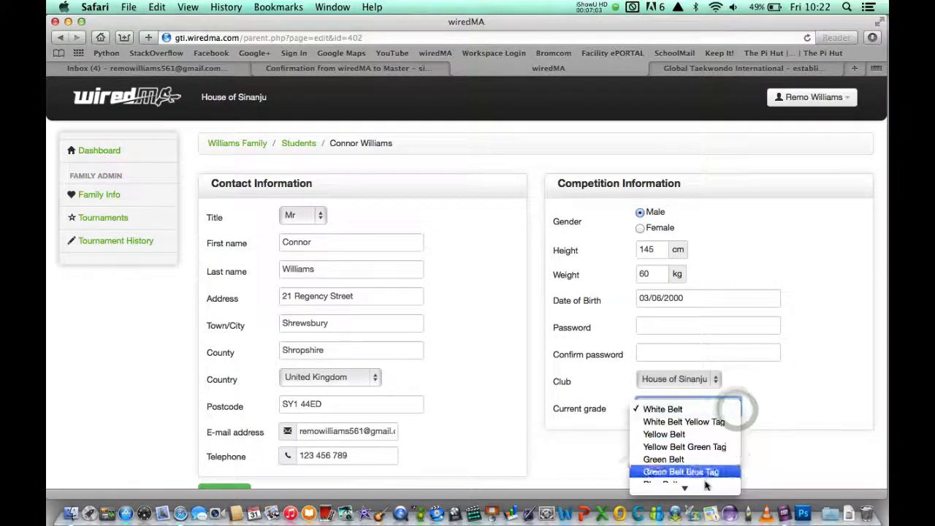
{"action": "mouse_move", "coordinate": [697, 484]}
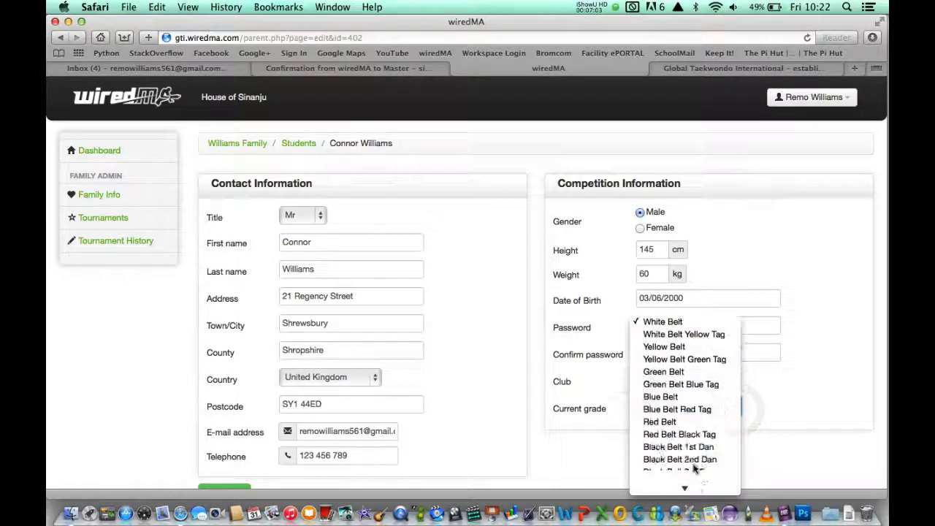
{"action": "left_click", "coordinate": [677, 384]}
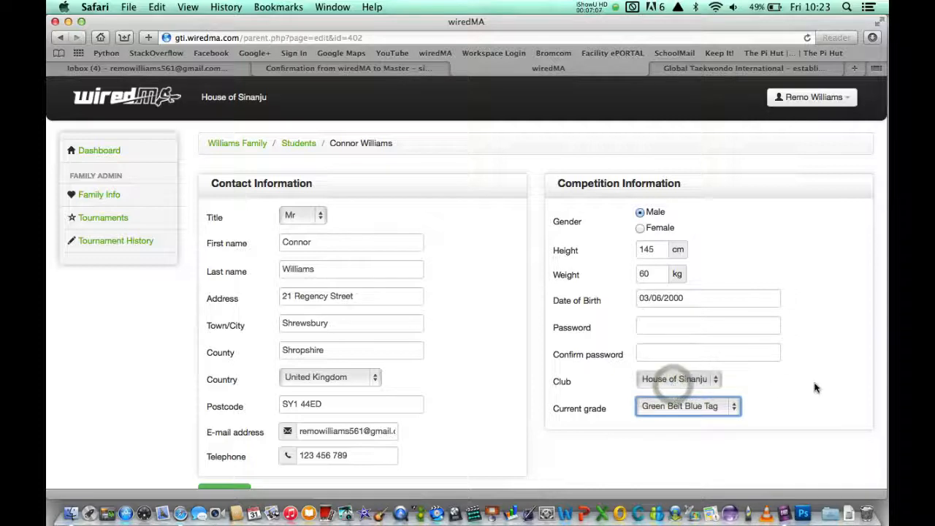
{"action": "scroll", "coordinate": [767, 388], "scroll_direction": "down", "scroll_amount": 2}
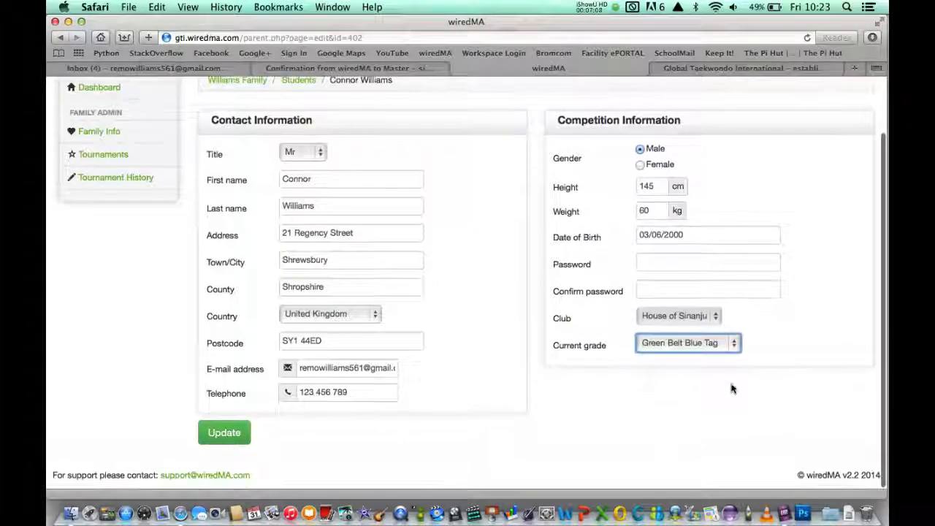
{"action": "left_click", "coordinate": [226, 437]}
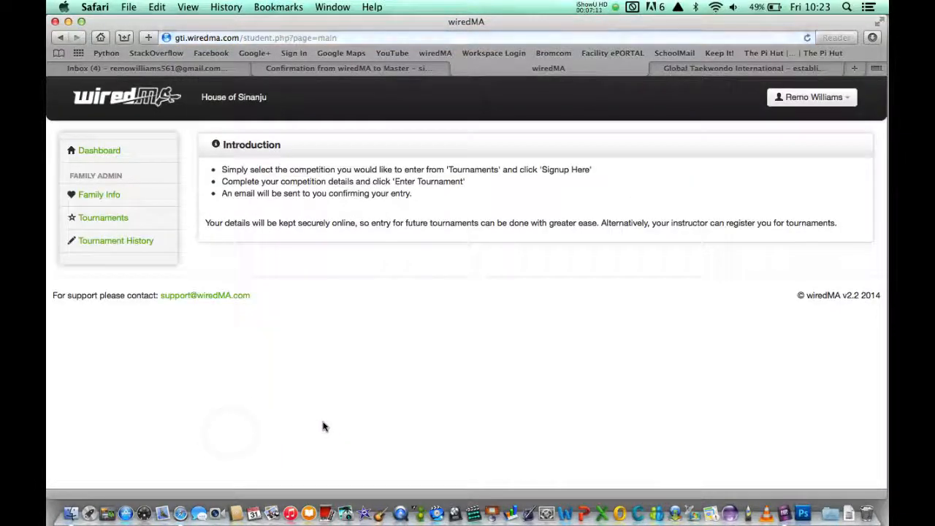